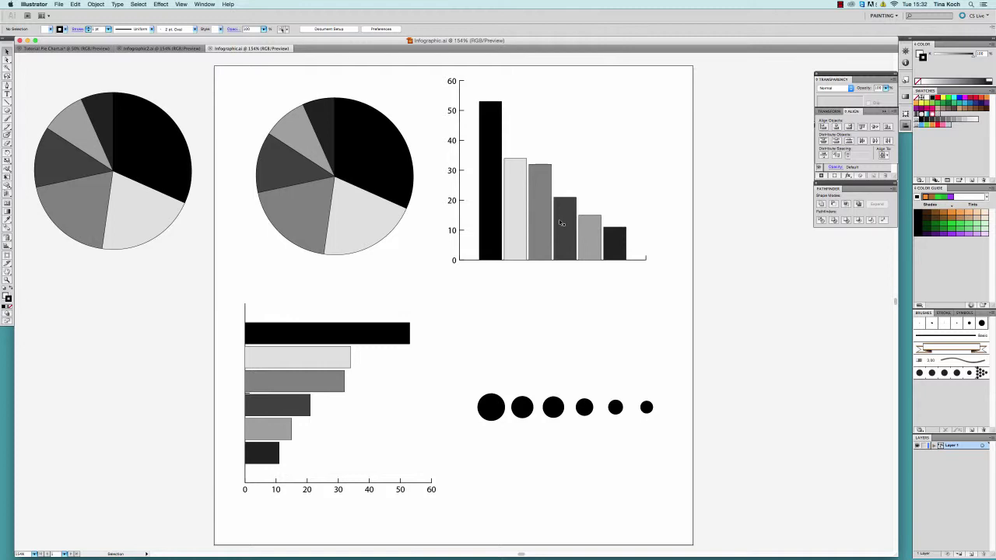
# Step: Delete both bar charts and move the row of black dots off the artboard, beneath the spare pie chart
pyautogui.click(547, 220)
pyautogui.press('Delete')
pyautogui.click(394, 327)
pyautogui.press('Delete')
pyautogui.moveTo(432, 340); pyautogui.dragTo(193, 284)
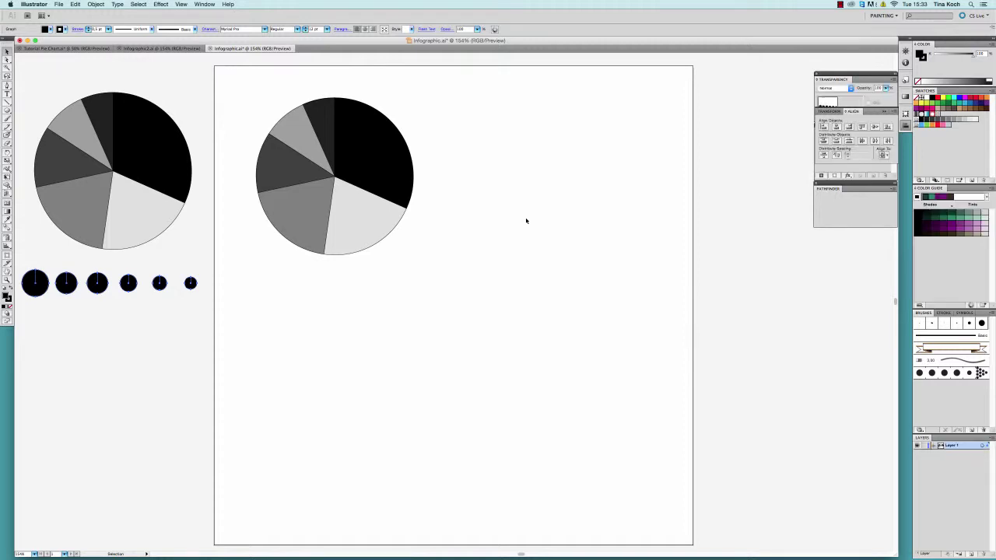
# Step: Fill the three largest slices of the artboard's pie chart with greens, going from dark to medium as the slices get smaller
pyautogui.click(359, 167)
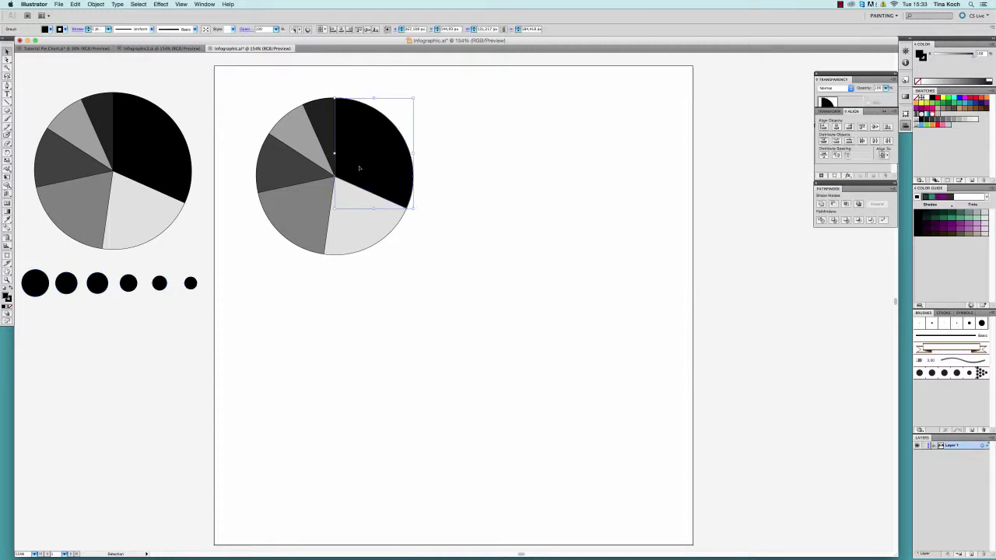
pyautogui.click(938, 221)
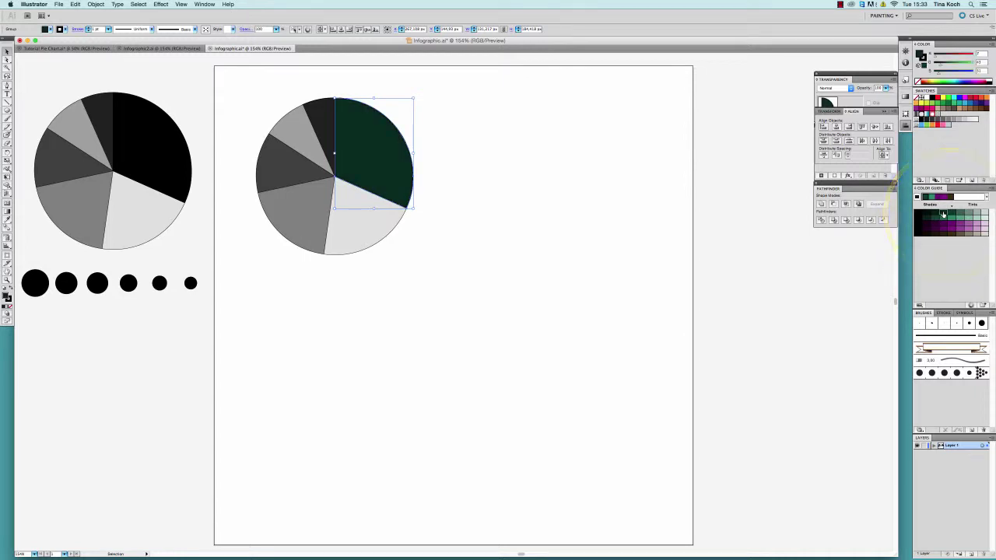
pyautogui.click(938, 219)
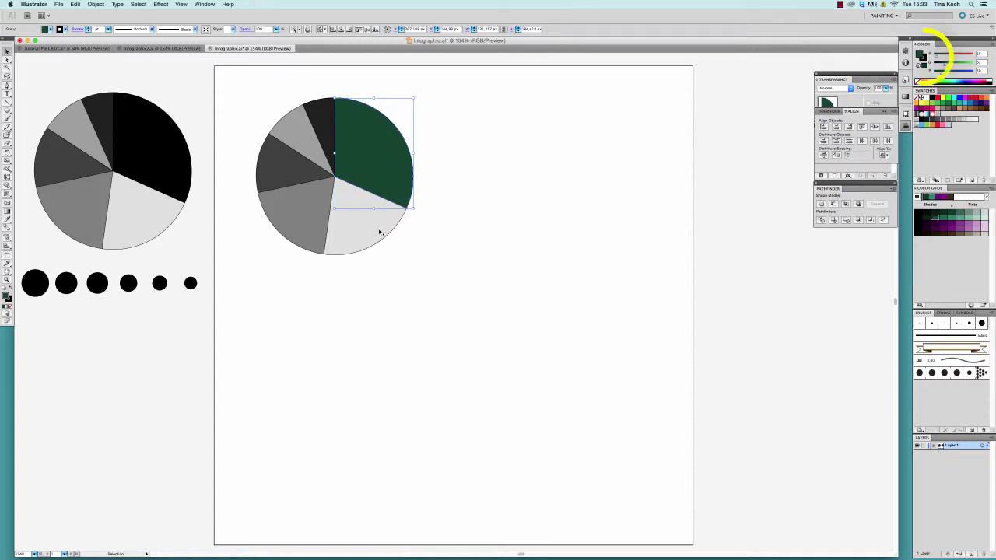
pyautogui.click(378, 229)
pyautogui.click(943, 218)
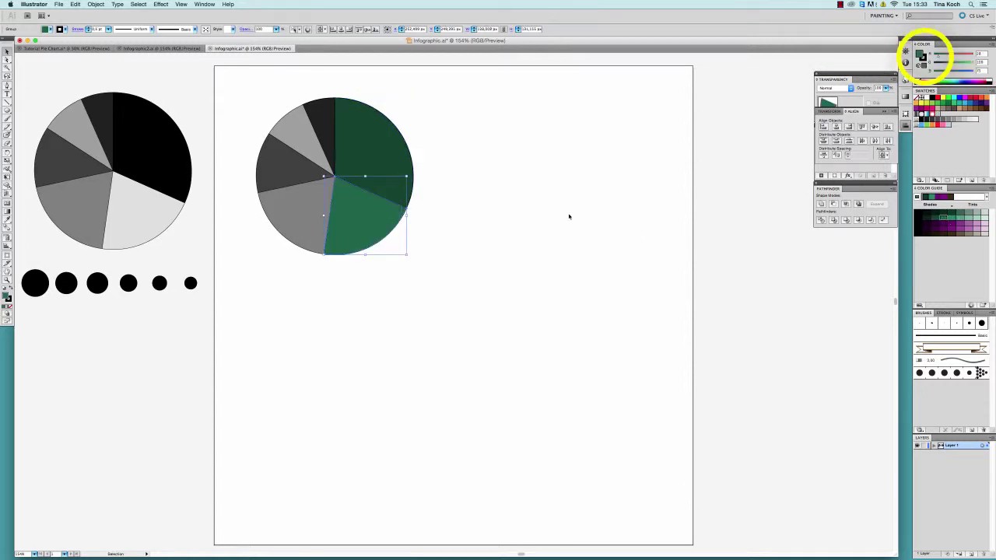
pyautogui.click(319, 225)
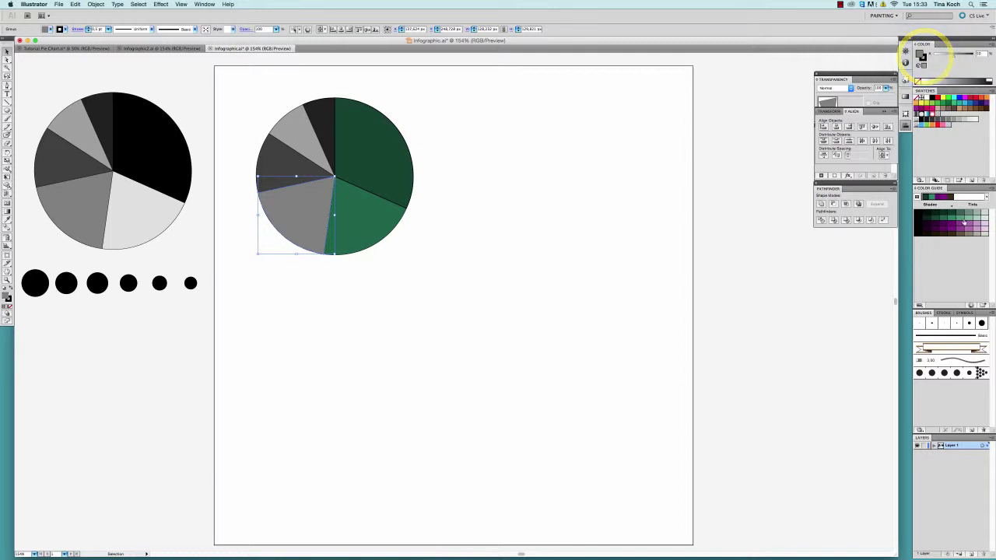
pyautogui.click(959, 220)
# Step: Fill the three smaller pie slices with progressively lighter green tints, the palest on the smallest slice
pyautogui.click(323, 171)
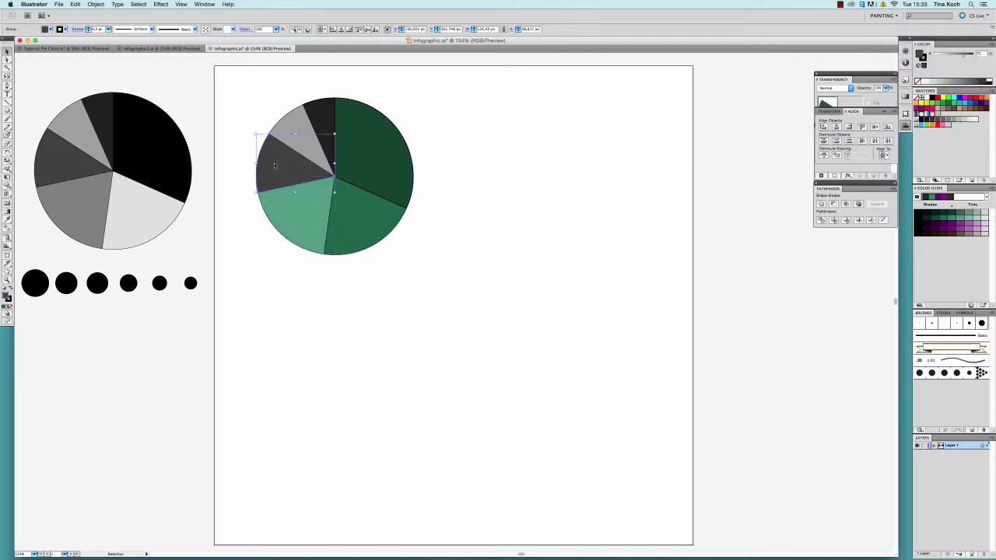
pyautogui.click(962, 221)
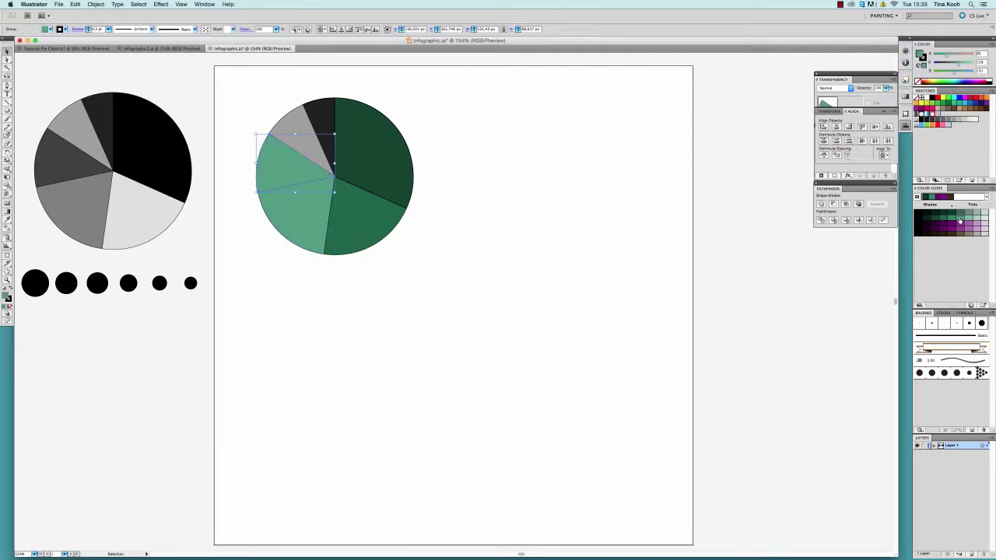
pyautogui.click(970, 222)
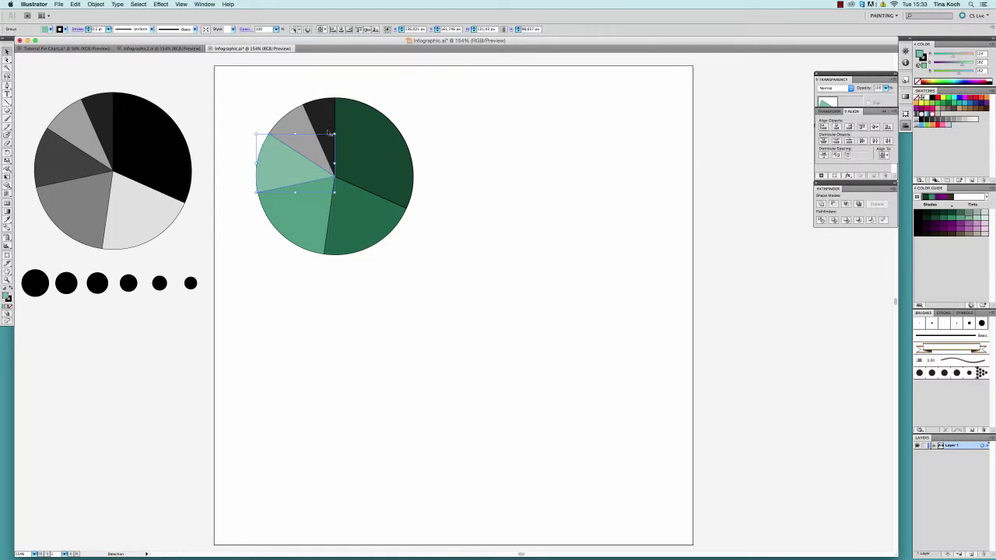
pyautogui.click(301, 124)
pyautogui.click(977, 219)
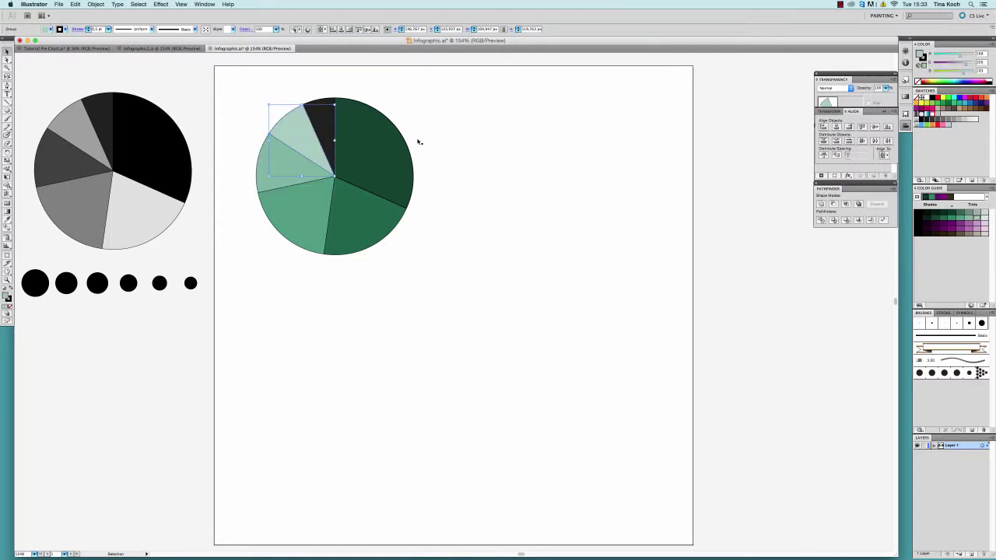
pyautogui.click(319, 112)
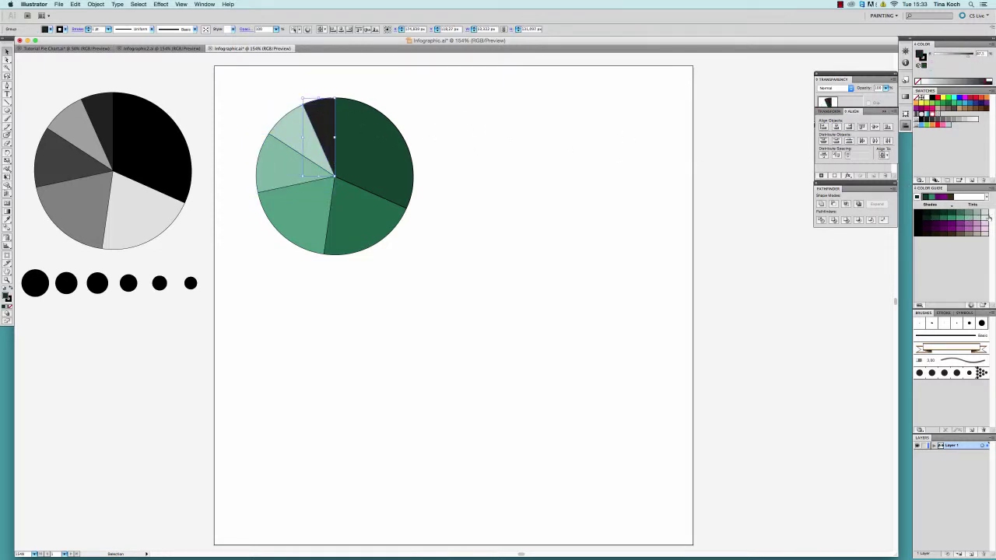
pyautogui.click(985, 219)
# Step: Recolor the largest pie slice with a deeper, darker green shade from the color guide
pyautogui.click(392, 146)
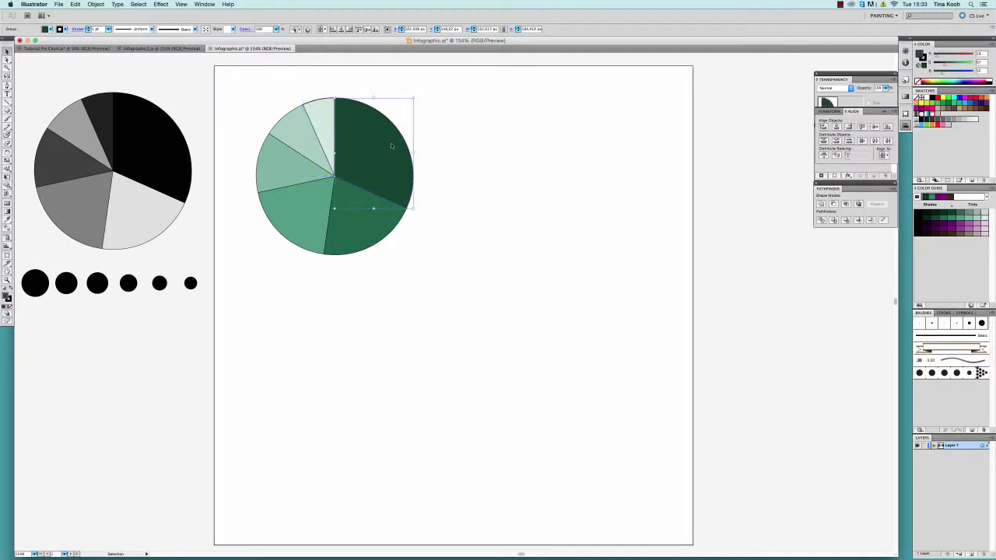
pyautogui.click(946, 215)
pyautogui.click(955, 215)
pyautogui.click(951, 215)
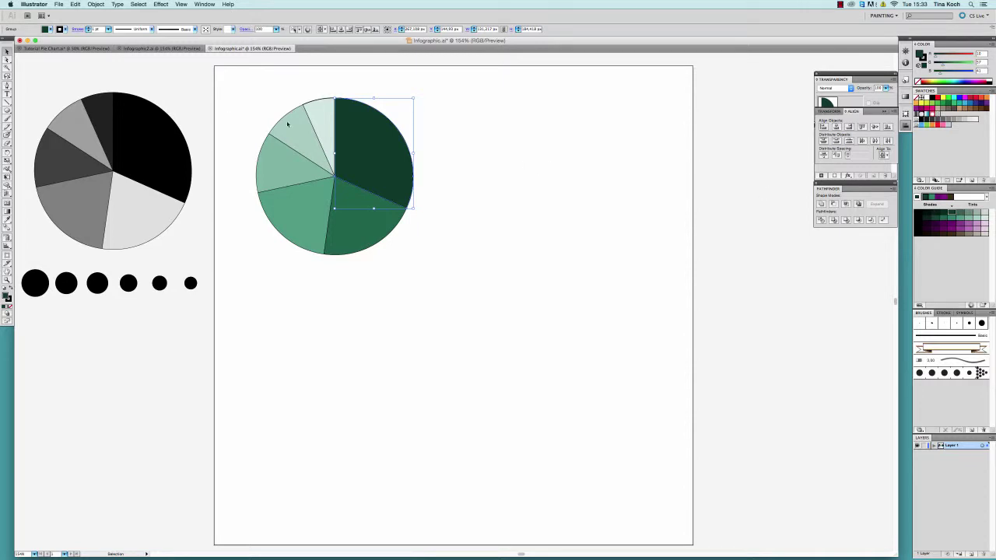
# Step: Remove the stroke from all slices of the green pie chart and deselect them
pyautogui.moveTo(231, 89); pyautogui.dragTo(439, 262)
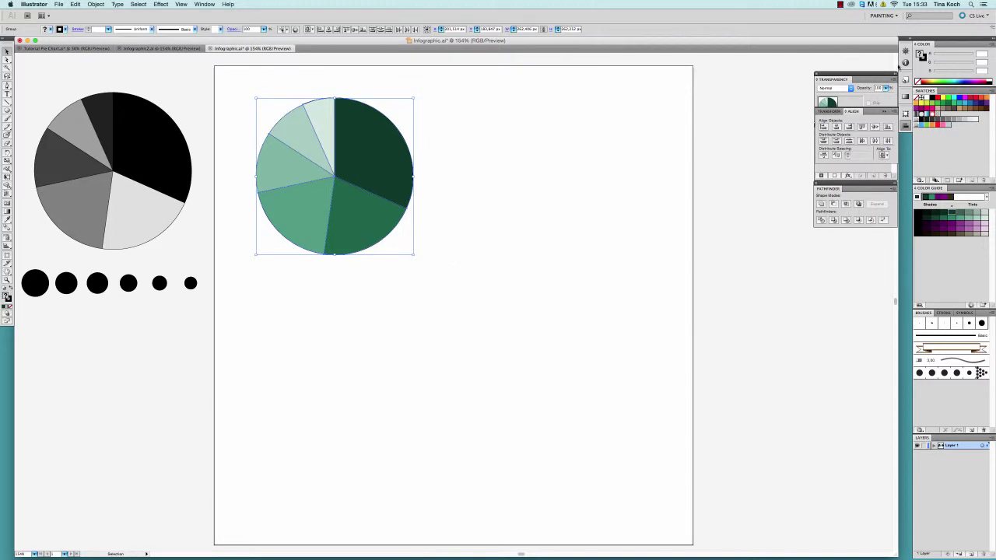
pyautogui.click(923, 57)
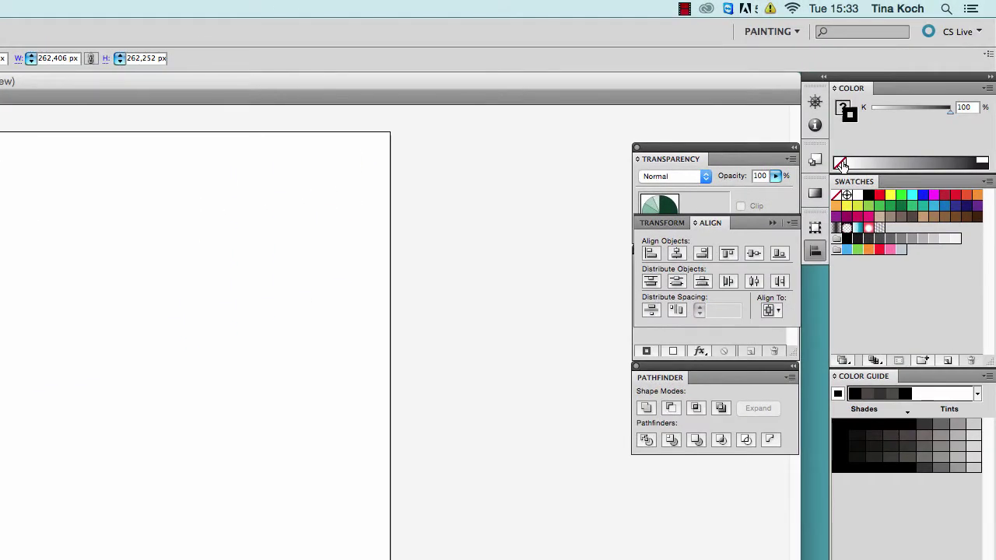
pyautogui.click(842, 166)
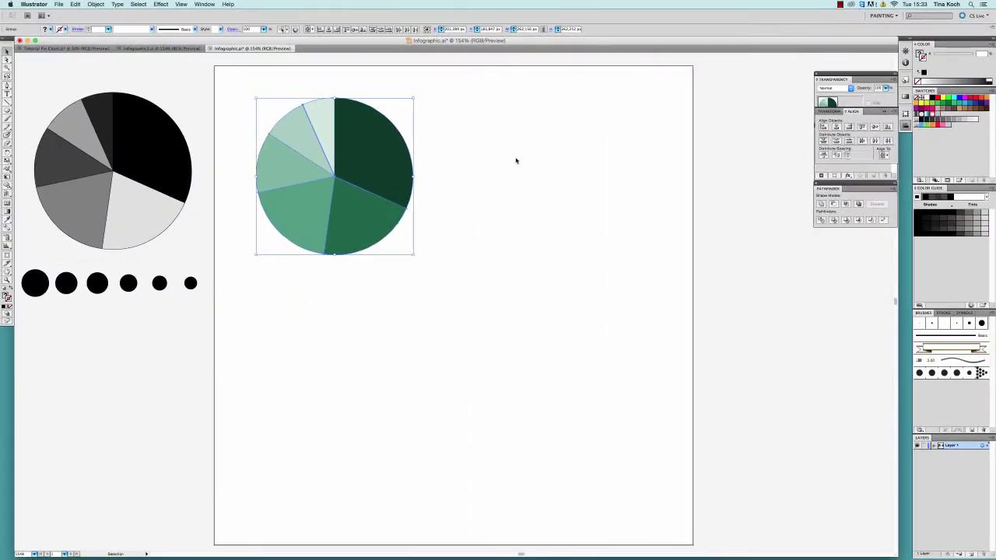
pyautogui.click(520, 160)
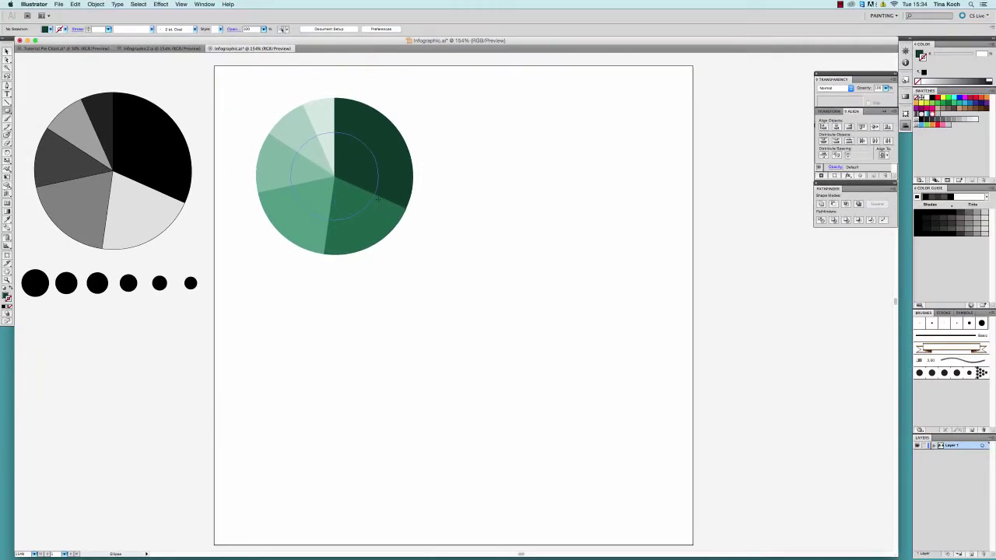
# Step: Draw a circle about 81 px wide centred on the green pie chart and paste a copy in place over it
pyautogui.moveTo(376, 200); pyautogui.dragTo(359, 189)
pyautogui.press('v')
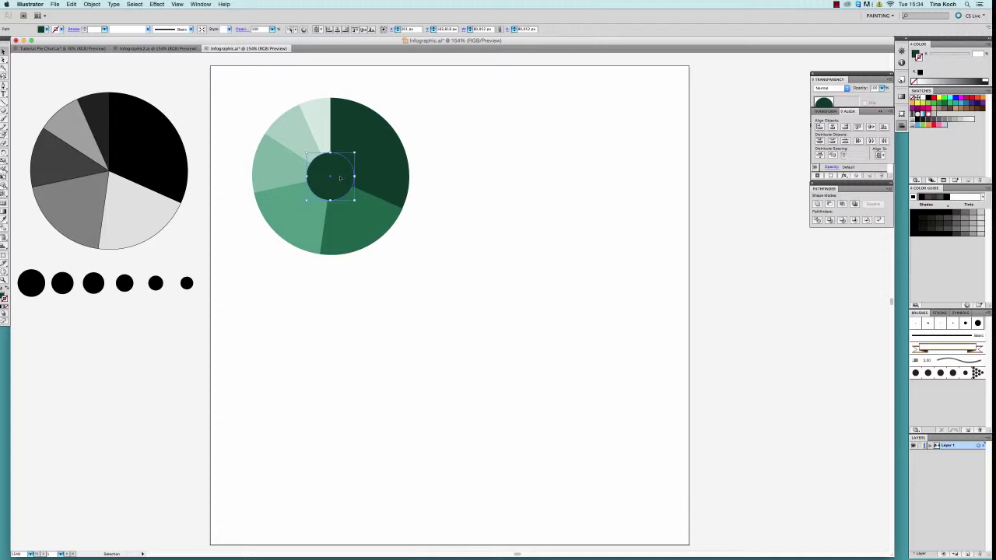
pyautogui.press('a')
pyautogui.press('super+c')
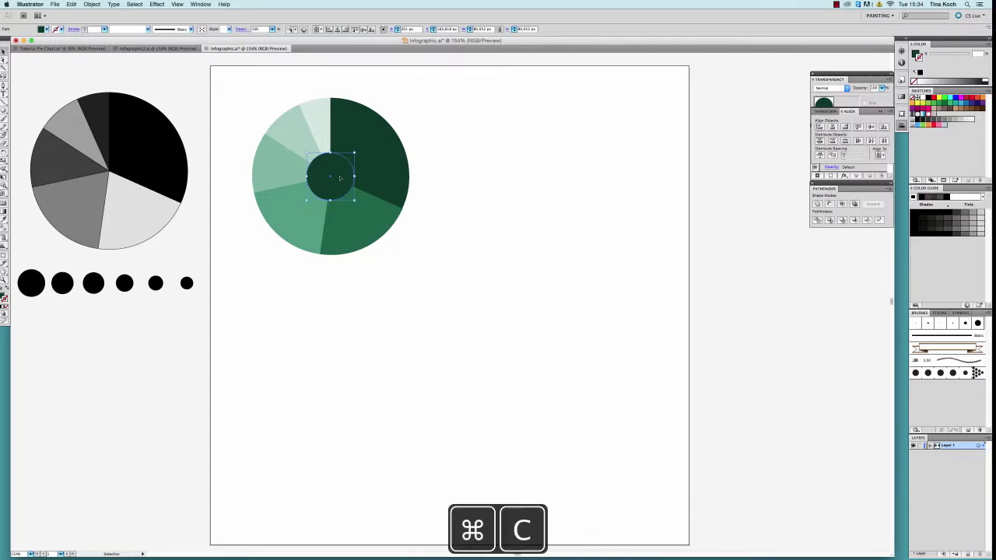
pyautogui.press('shift+super+v')
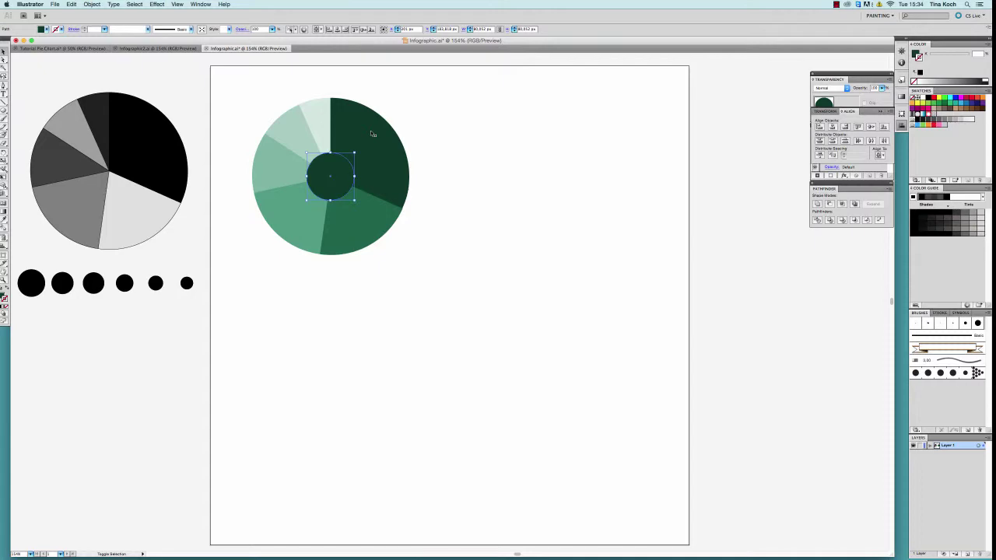
# Step: Subtract one centre circle from the largest, darkest slice with Minus Front, test-move the slice and undo that move
pyautogui.keyDown('shift'); pyautogui.click(373, 133); pyautogui.keyUp('shift')
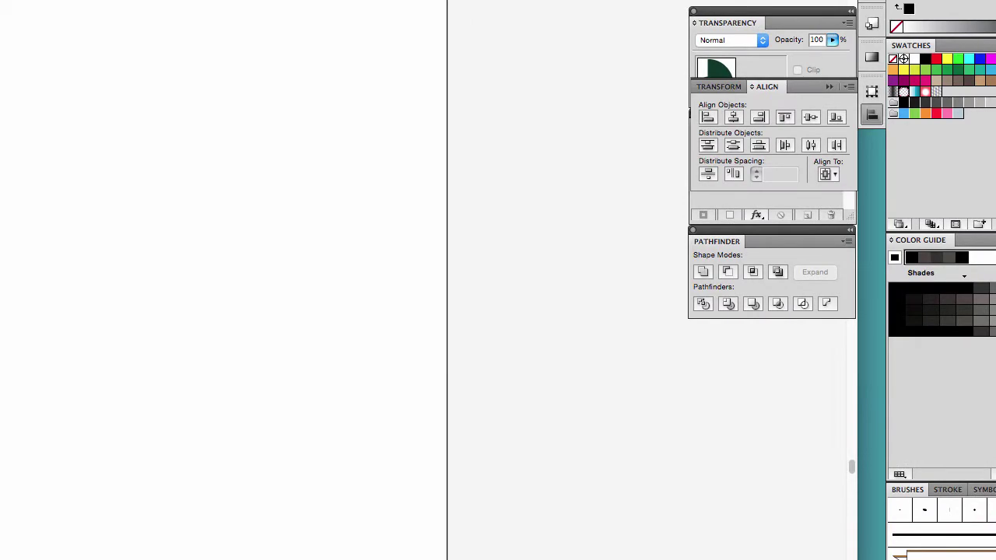
pyautogui.click(729, 273)
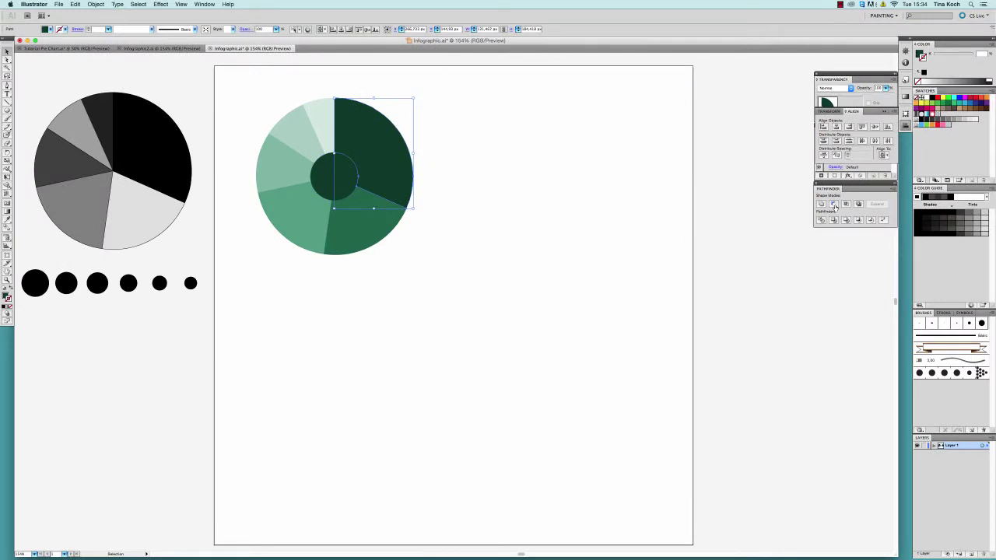
pyautogui.moveTo(403, 148); pyautogui.dragTo(437, 144)
pyautogui.press('super+z')
# Step: Duplicate the centre circle in place, subtract it from the palest slice with Minus Front, and undo a test move
pyautogui.click(324, 168)
pyautogui.press('super+c')
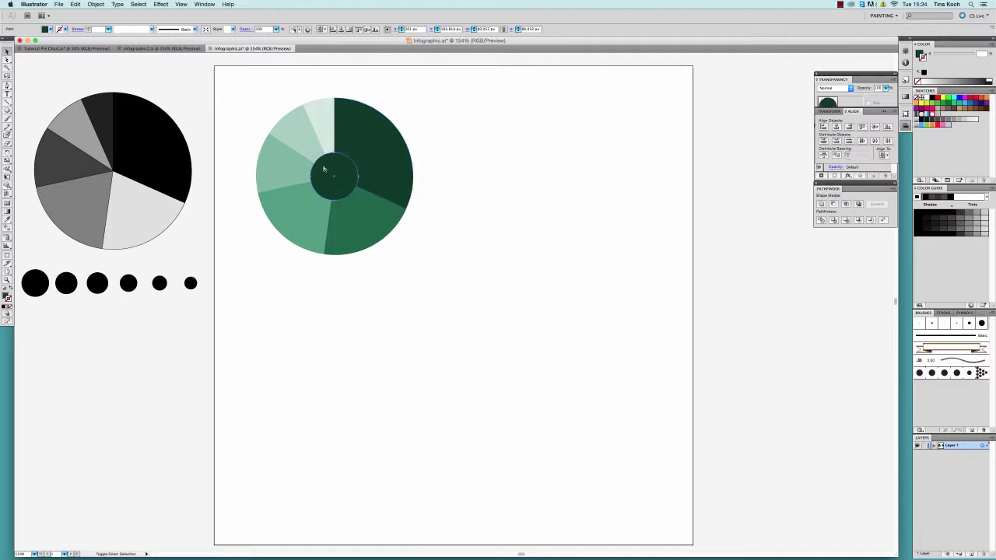
pyautogui.press('super+f')
pyautogui.keyDown('shift'); pyautogui.click(323, 124); pyautogui.keyUp('shift')
pyautogui.keyDown('shift'); pyautogui.click(323, 125); pyautogui.keyUp('shift')
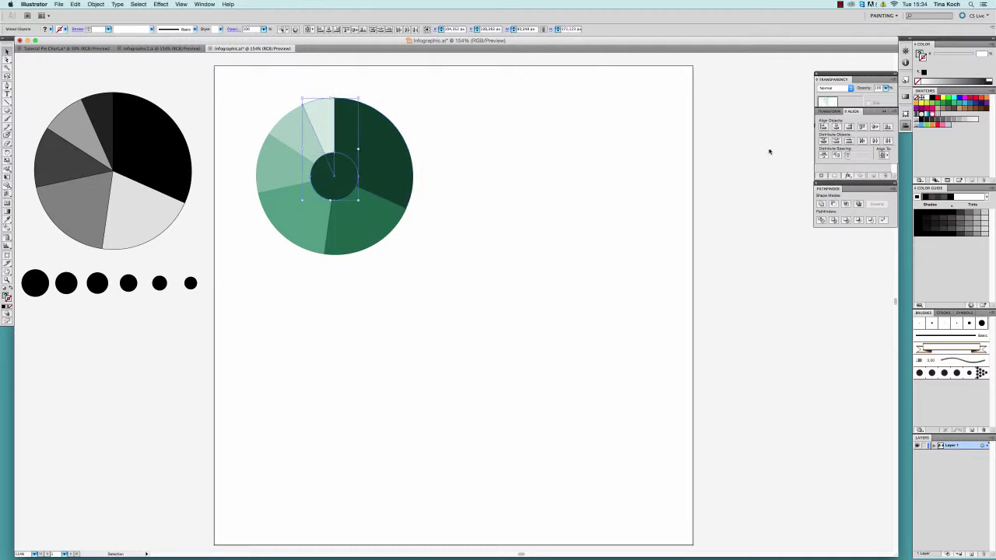
pyautogui.click(834, 203)
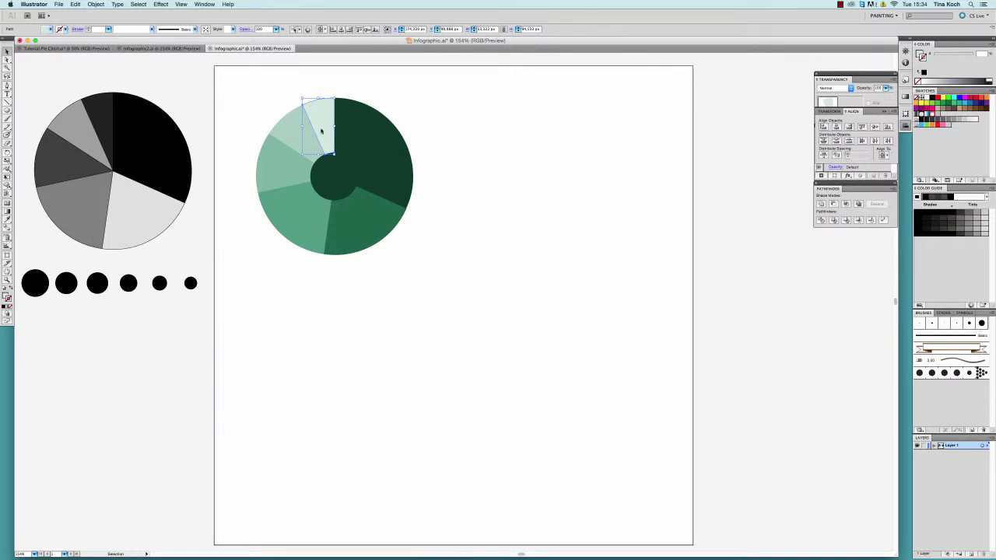
pyautogui.moveTo(320, 130); pyautogui.dragTo(315, 113)
pyautogui.press('a')
pyautogui.press('super+z')
# Step: Duplicate the centre circle in front and subtract it from the second-palest slice with Minus Front
pyautogui.click(328, 172)
pyautogui.press('super+c')
pyautogui.press('super+f')
pyautogui.press('v')
pyautogui.keyDown('shift'); pyautogui.click(312, 144); pyautogui.keyUp('shift')
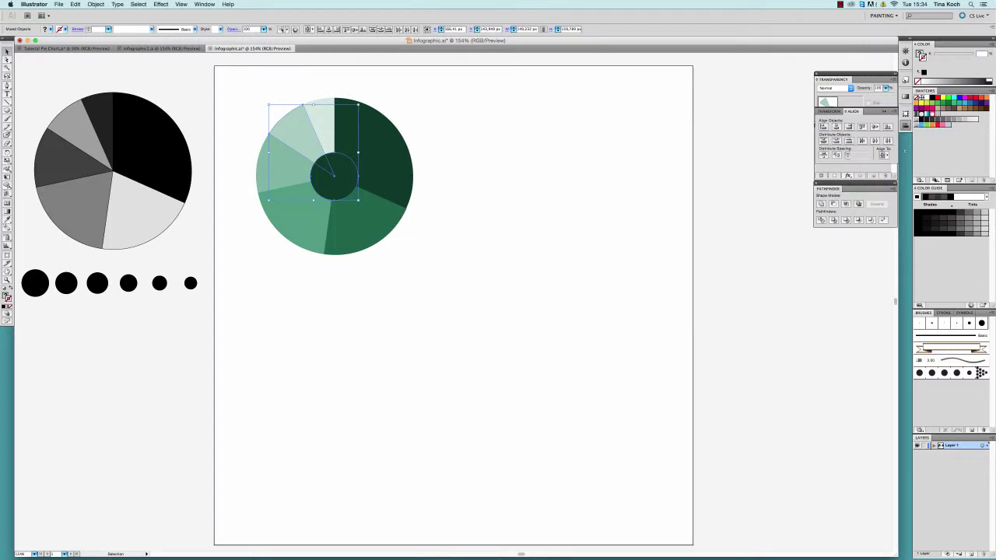
pyautogui.click(833, 203)
# Step: Subtract a copy of the centre circle from the third-palest slice with Minus Front
pyautogui.click(338, 190)
pyautogui.keyDown('shift'); pyautogui.click(283, 180); pyautogui.keyUp('shift')
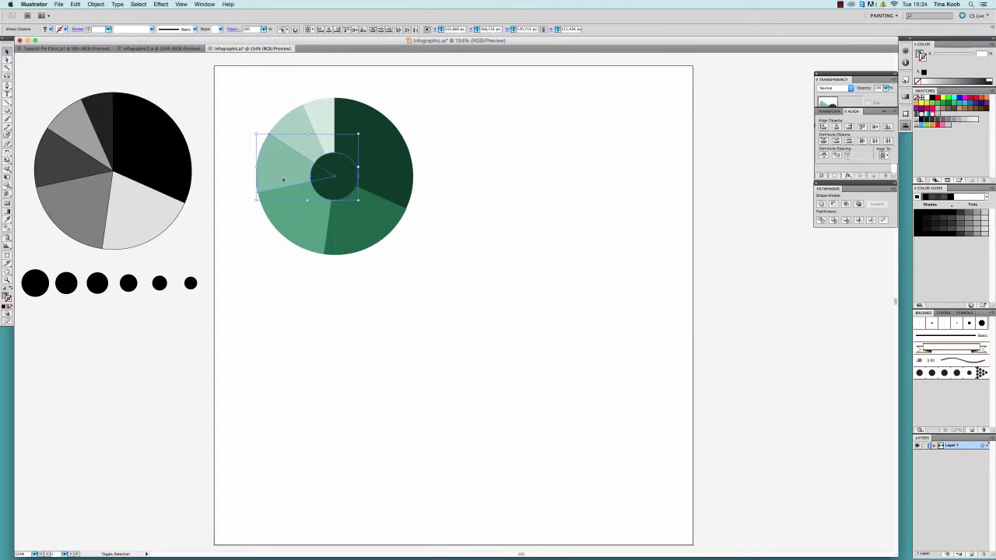
pyautogui.click(373, 187)
pyautogui.click(334, 173)
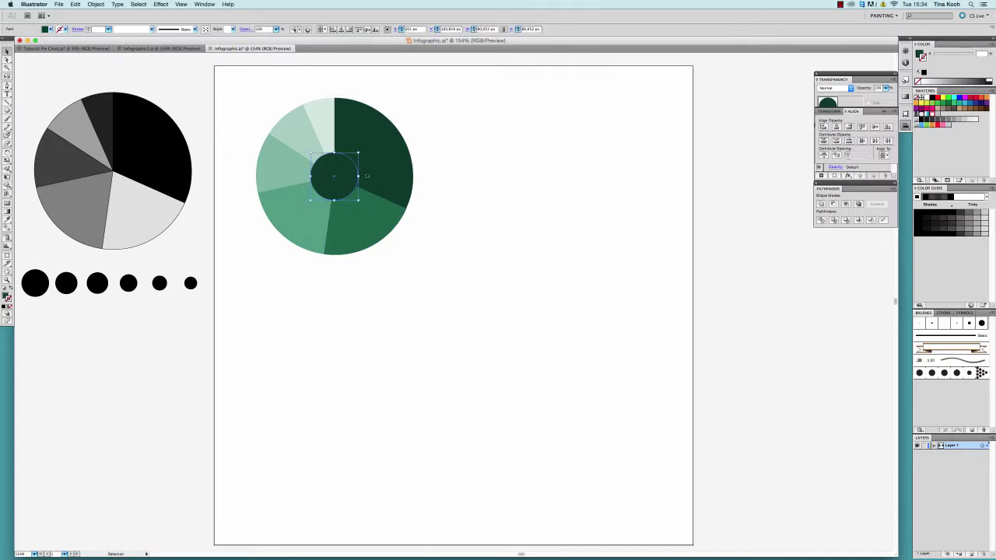
pyautogui.keyDown('shift'); pyautogui.click(288, 171); pyautogui.keyUp('shift')
pyautogui.click(833, 204)
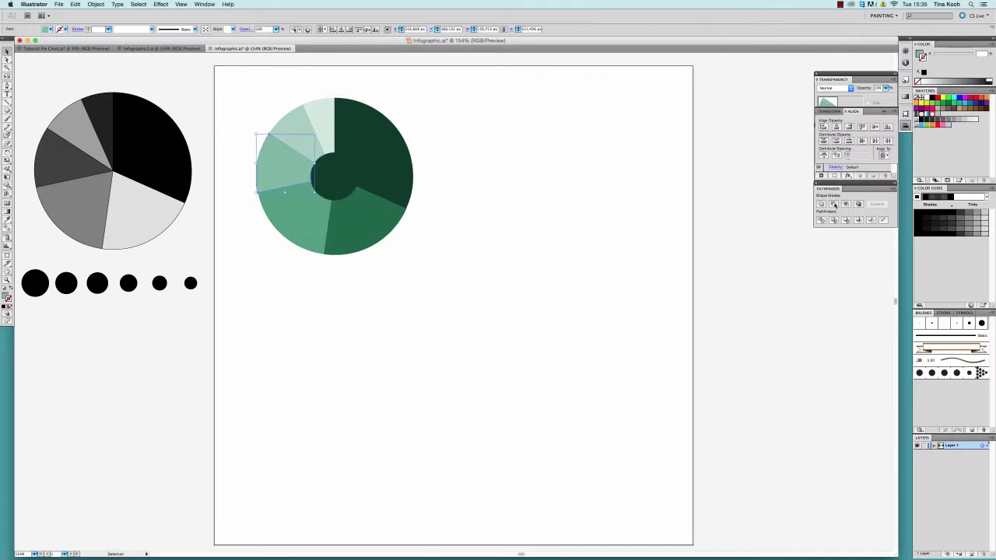
# Step: Subtract a copy of the centre circle from the medium-green lower-left slice with Minus Front
pyautogui.click(349, 177)
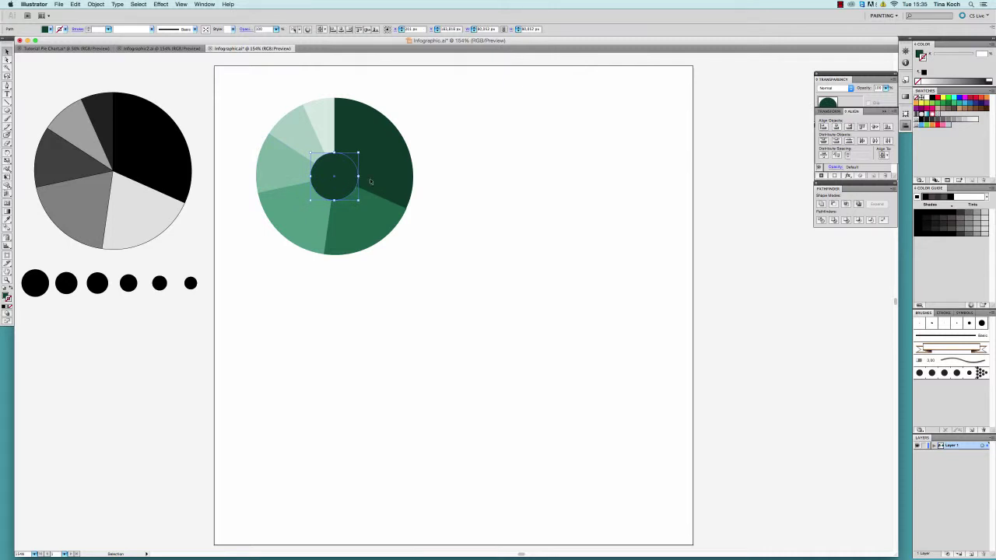
pyautogui.keyDown('shift'); pyautogui.click(271, 206); pyautogui.keyUp('shift')
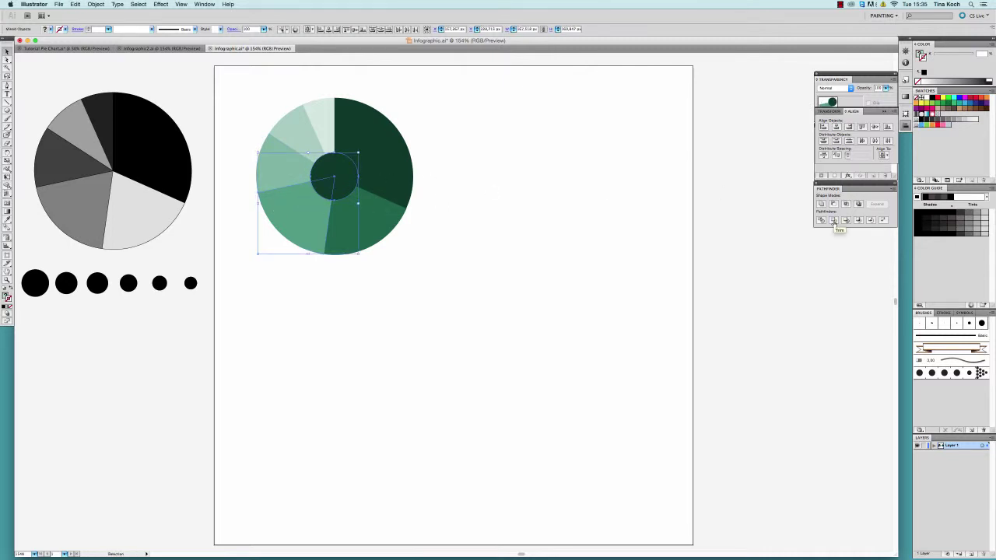
pyautogui.click(834, 204)
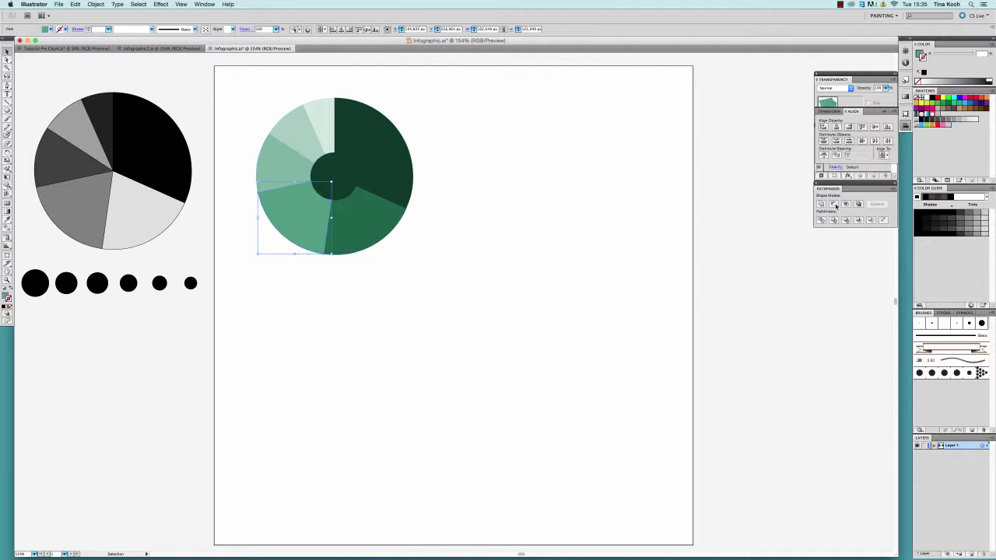
# Step: Subtract the remaining centre circle from the dark green lower-right slice with Minus Front and deselect the ring
pyautogui.click(330, 193)
pyautogui.keyDown('shift'); pyautogui.click(378, 216); pyautogui.keyUp('shift')
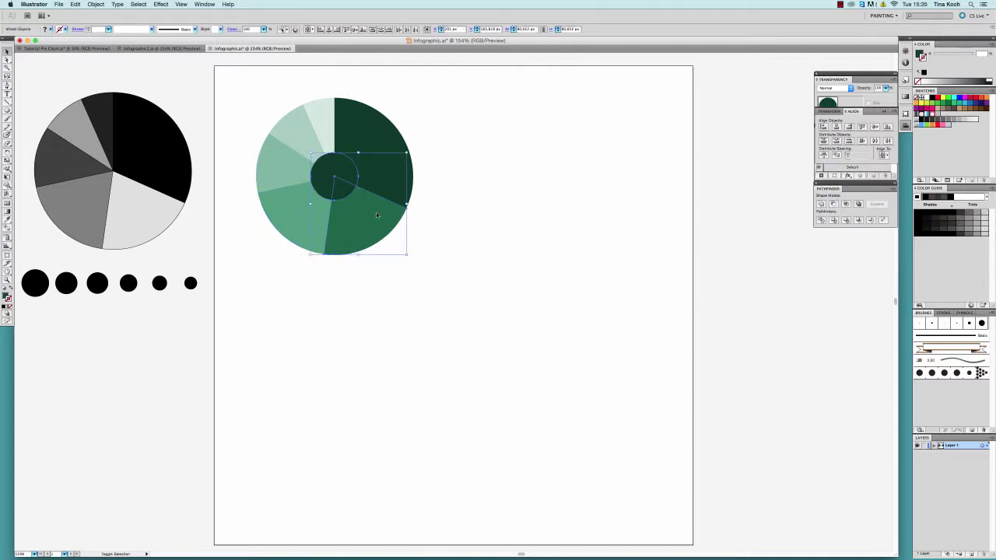
pyautogui.click(834, 204)
pyautogui.click(562, 219)
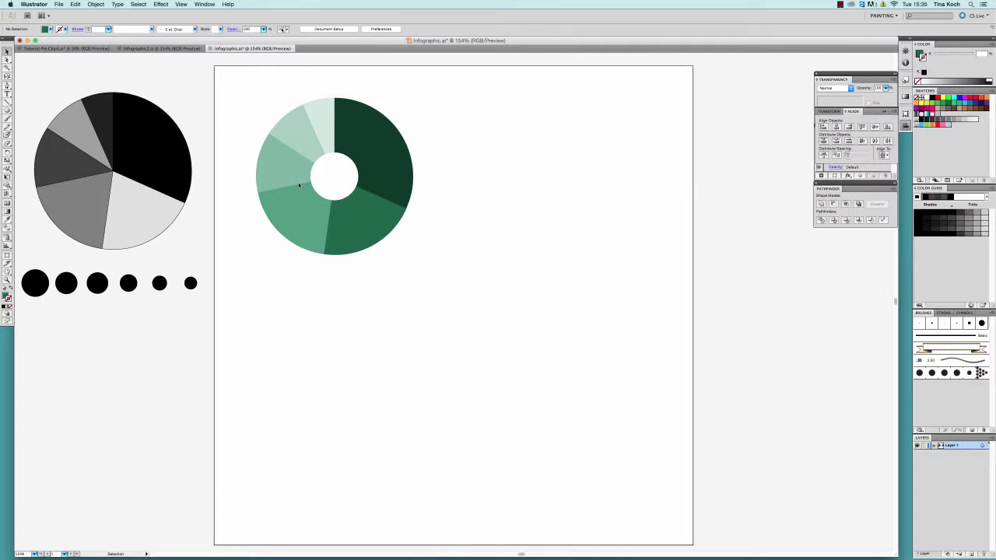
pyautogui.moveTo(301, 185); pyautogui.dragTo(277, 167)
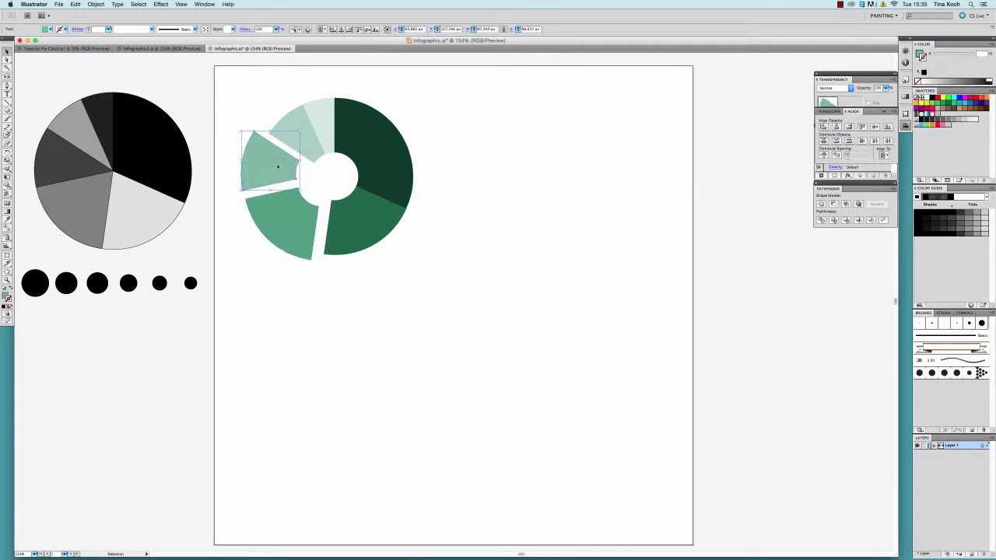
pyautogui.press('super+z')
pyautogui.press('super+z')
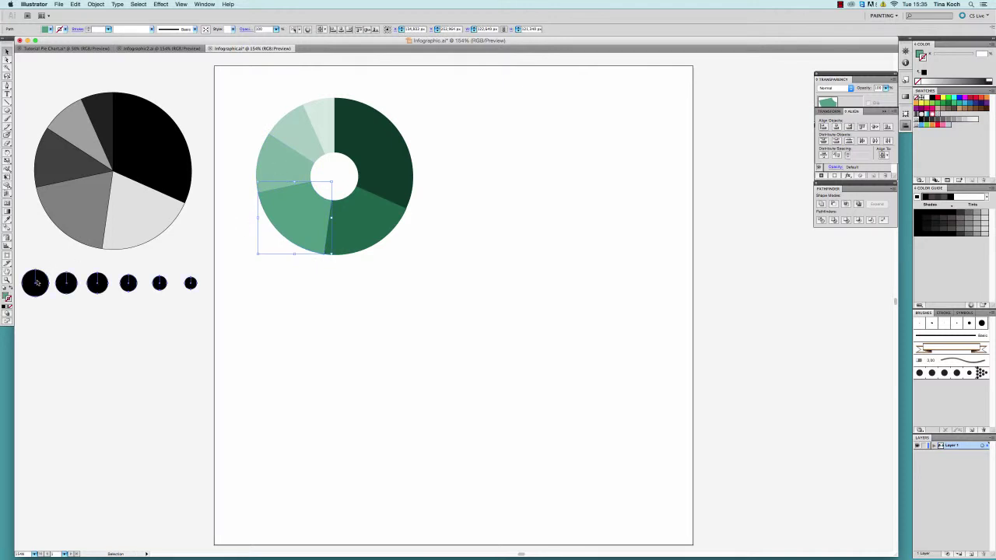
# Step: Move the row of six black circles onto the artboard below the donut and ungroup the graph
pyautogui.moveTo(35, 283); pyautogui.dragTo(276, 320)
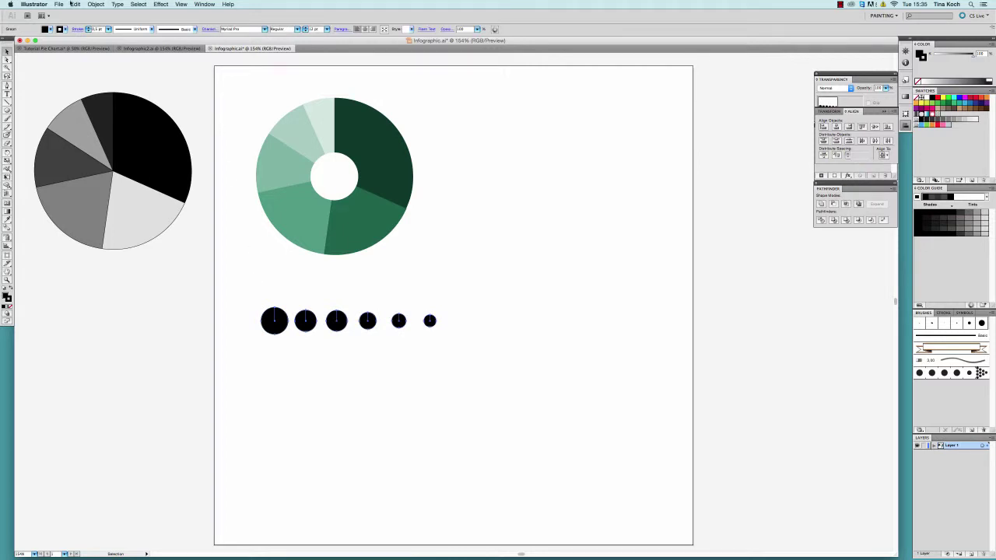
pyautogui.click(96, 4)
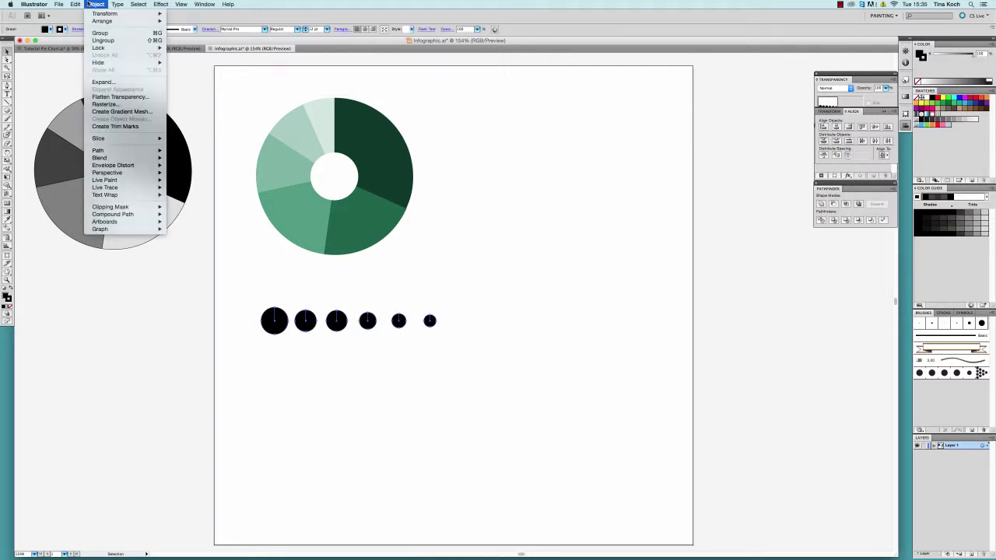
pyautogui.click(105, 40)
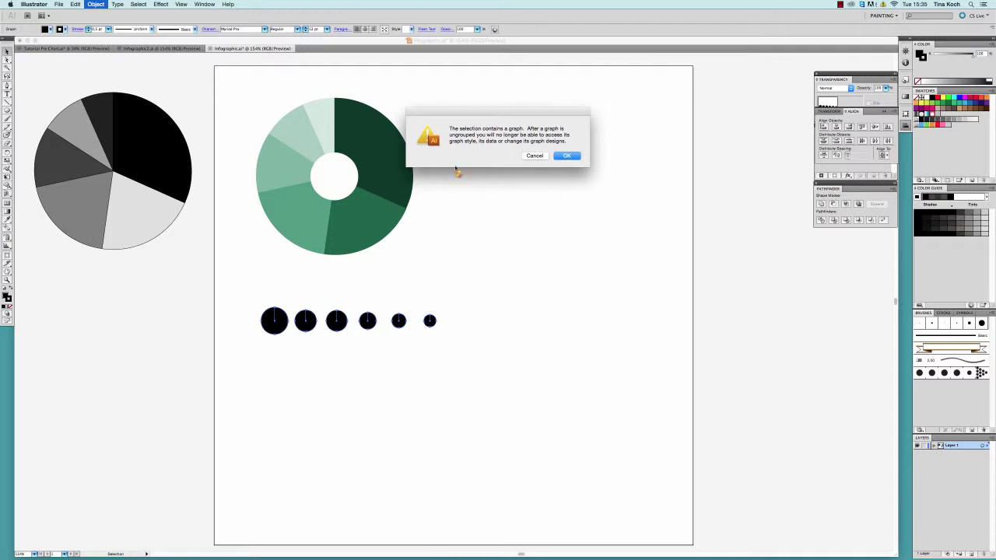
pyautogui.click(574, 157)
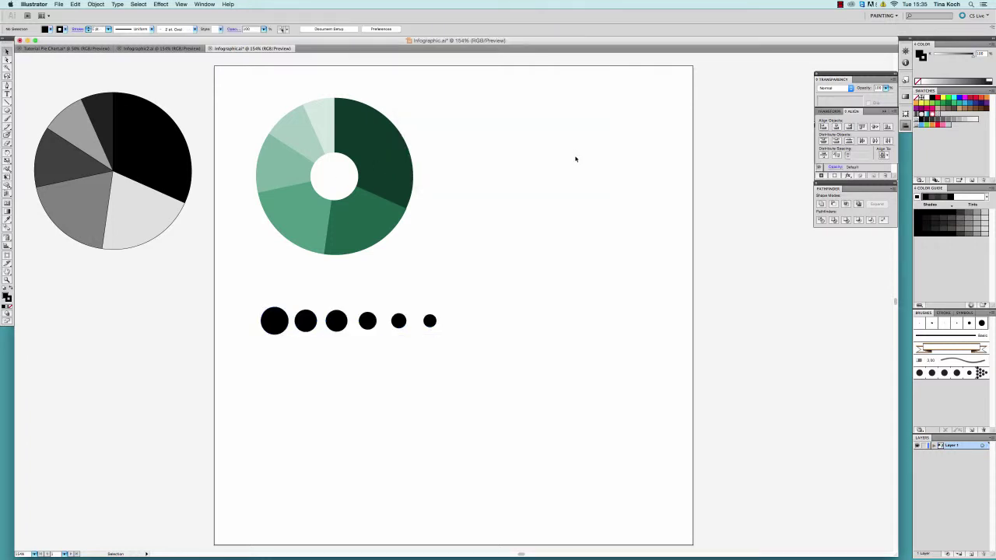
# Step: Scale the row of black circles up proportionally so it spans more of the artboard's width, and deselect it
pyautogui.click(285, 328)
pyautogui.moveTo(438, 334); pyautogui.dragTo(571, 417)
pyautogui.click(405, 418)
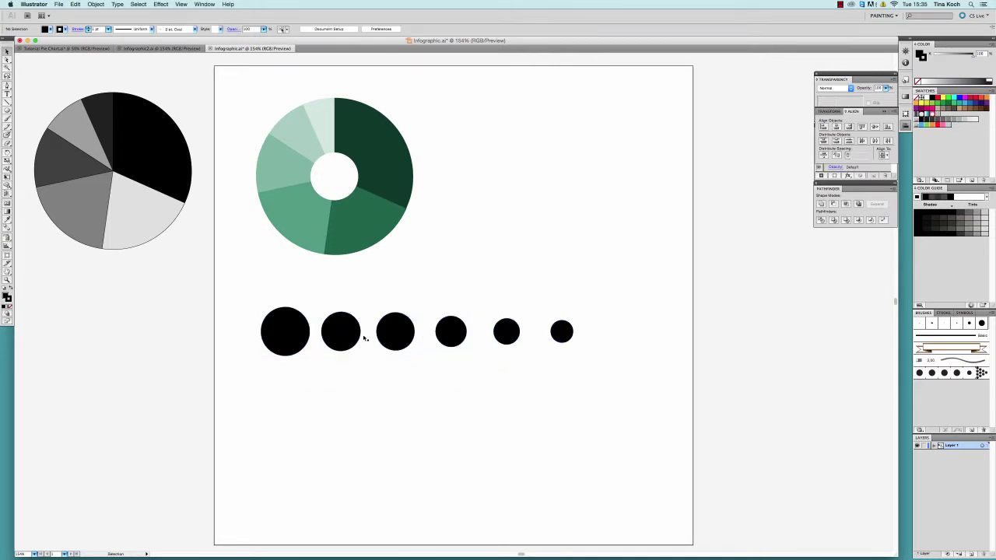
# Step: Ungroup the enlarged row of black circles and clear the selection
pyautogui.click(283, 318)
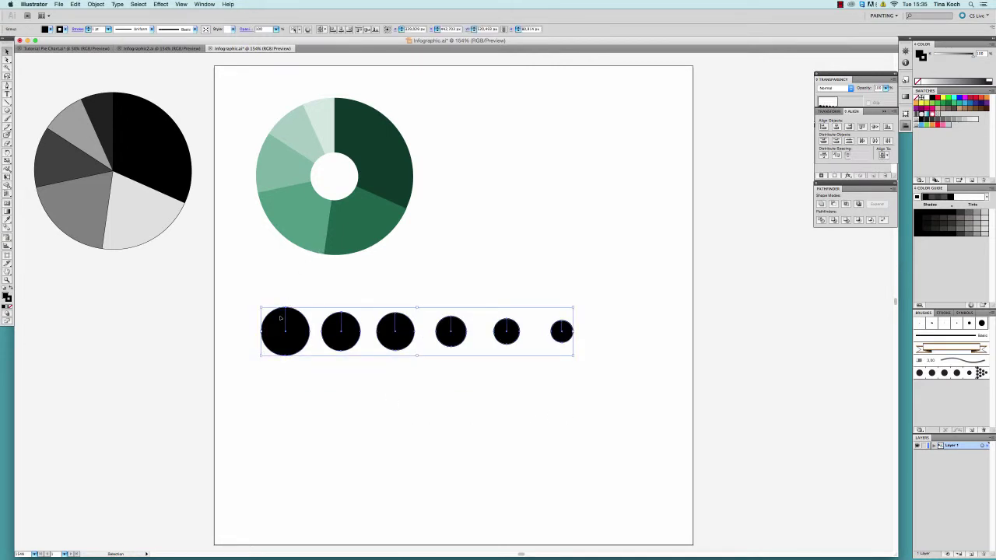
pyautogui.rightClick(281, 318)
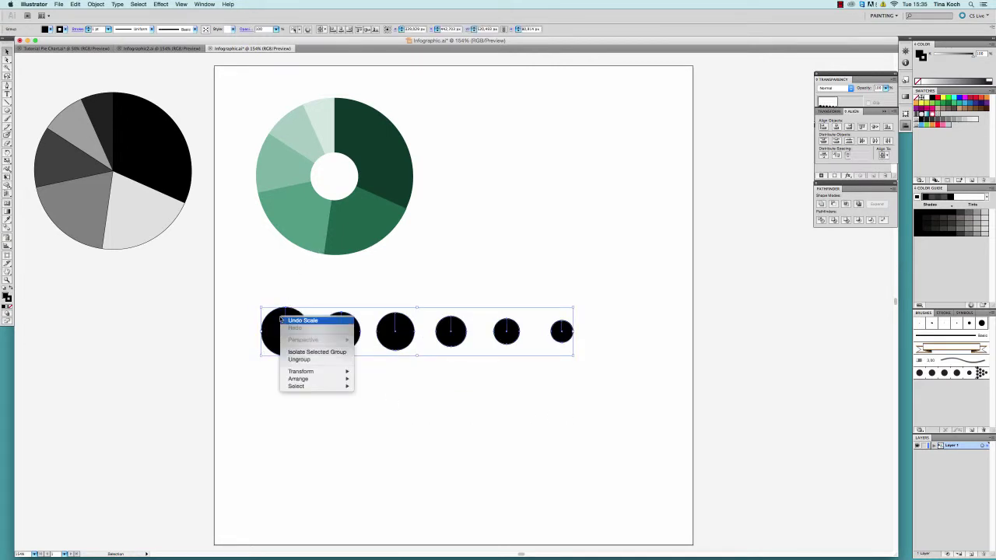
pyautogui.click(294, 361)
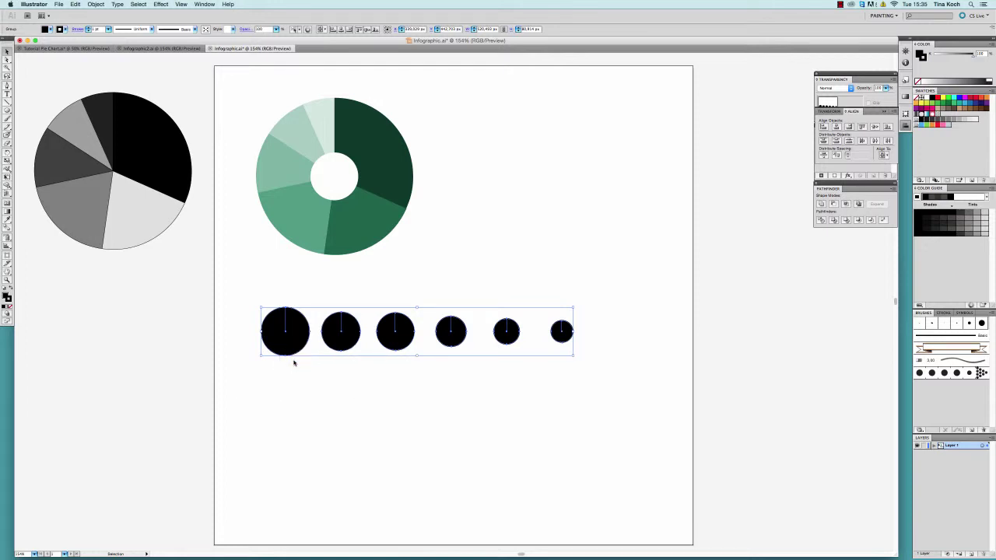
pyautogui.click(294, 364)
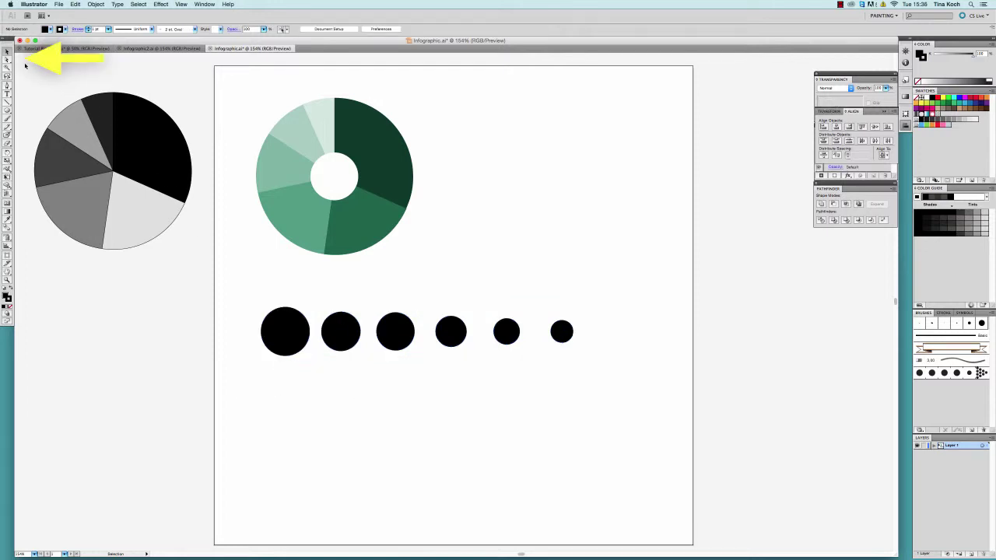
# Step: Select only the largest circle with Direct Selection and sample the darkest green donut slice onto it with the Eyedropper
pyautogui.click(279, 327)
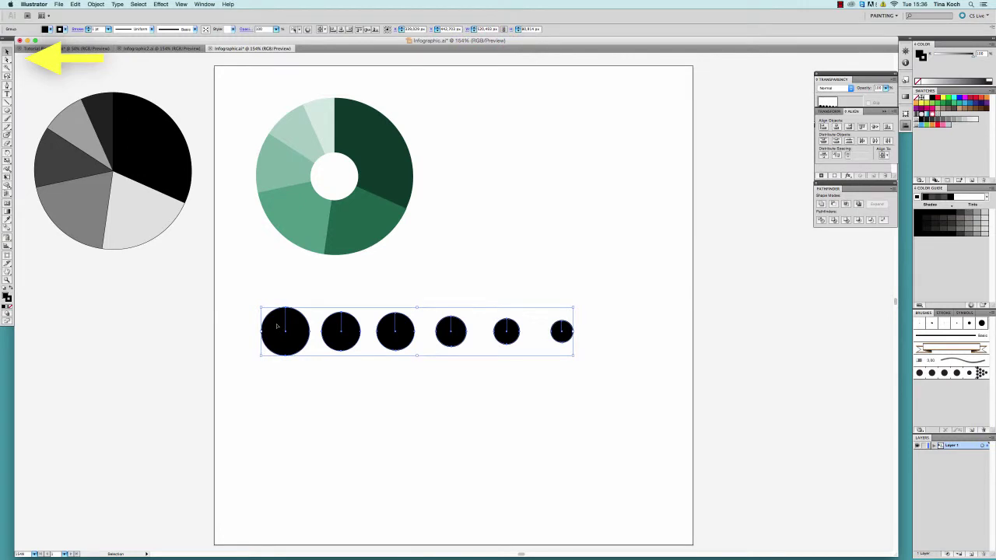
pyautogui.click(7, 61)
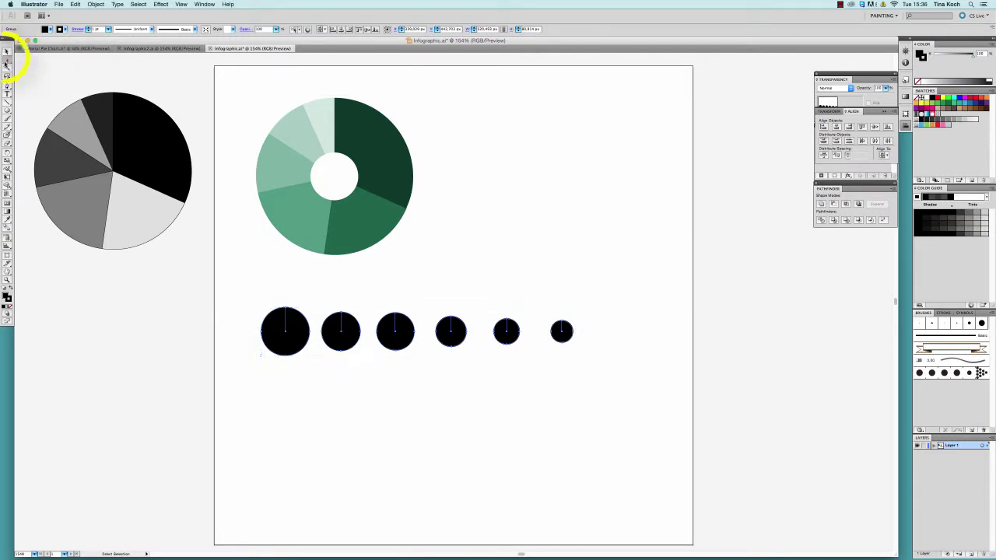
pyautogui.click(291, 378)
pyautogui.click(287, 343)
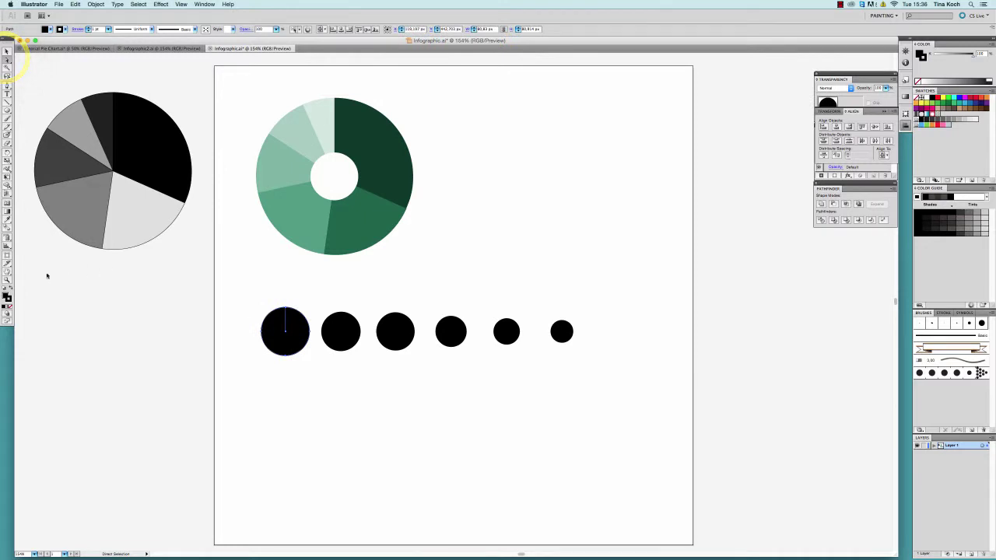
pyautogui.click(7, 220)
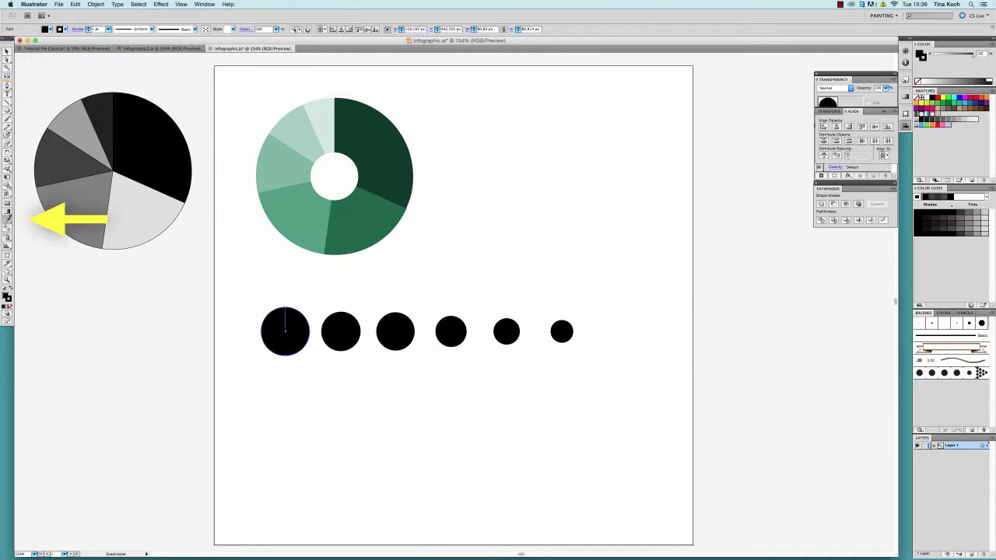
pyautogui.click(371, 138)
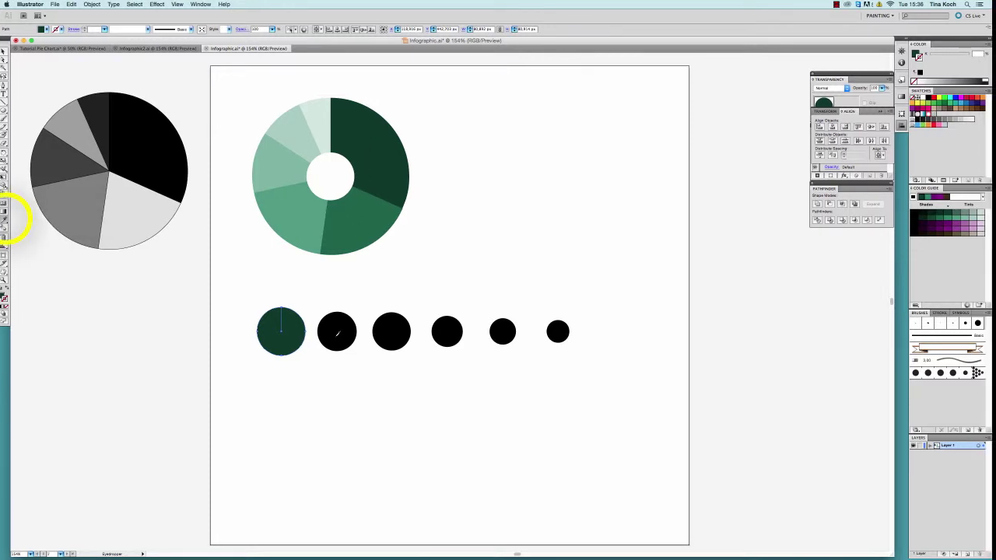
# Step: Sample the dark green lower-right slice onto the second circle and the medium-green lower-left slice onto the third
pyautogui.click(4, 59)
pyautogui.click(336, 330)
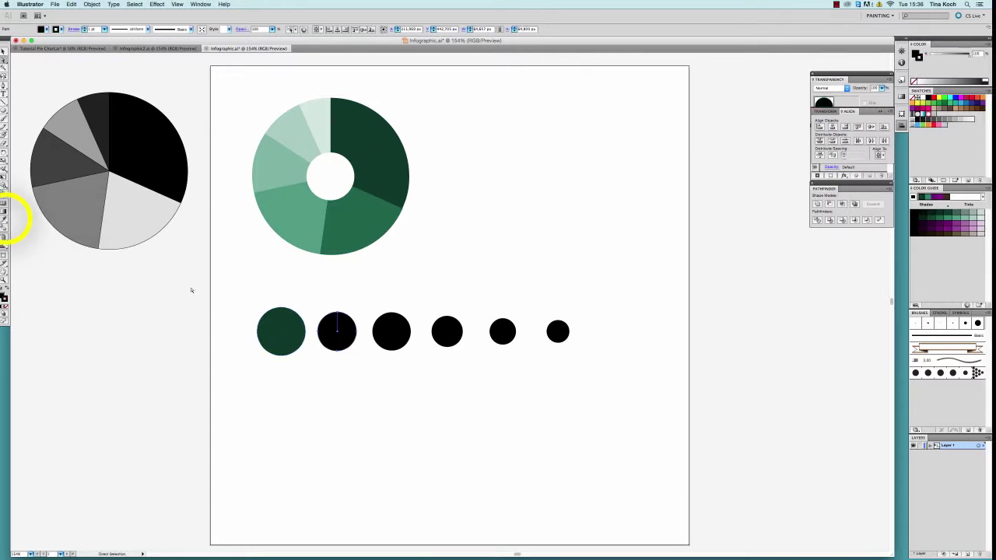
pyautogui.click(3, 219)
pyautogui.click(368, 231)
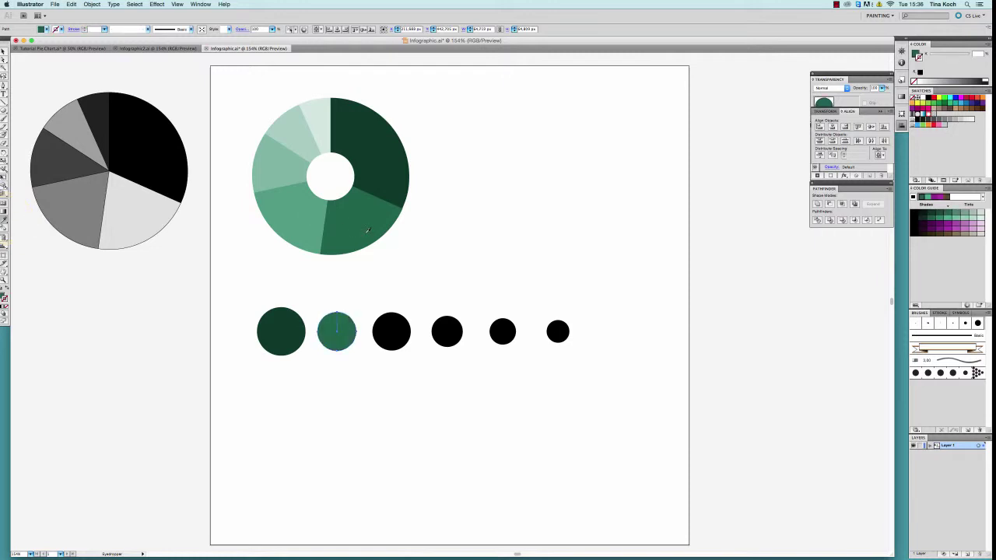
pyautogui.click(4, 60)
pyautogui.click(388, 328)
pyautogui.click(3, 220)
pyautogui.click(290, 209)
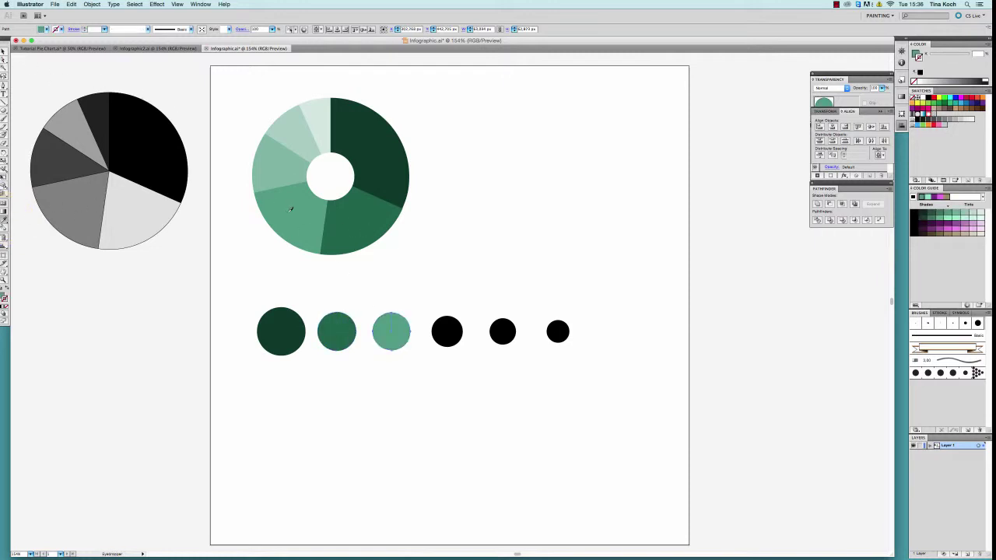
# Step: Sample the third-palest donut slice onto the fourth circle and the second-palest slice onto the fifth
pyautogui.click(3, 60)
pyautogui.click(451, 336)
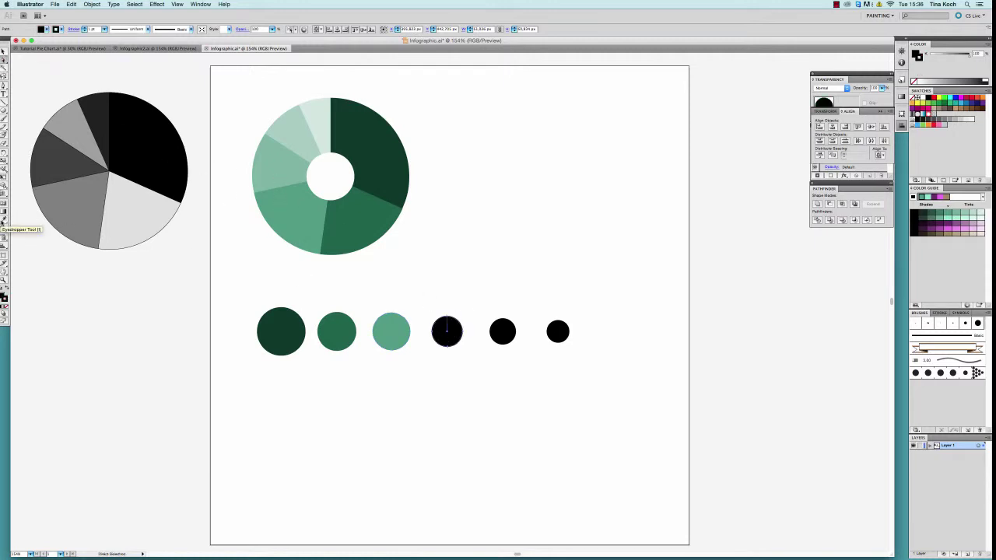
pyautogui.click(278, 163)
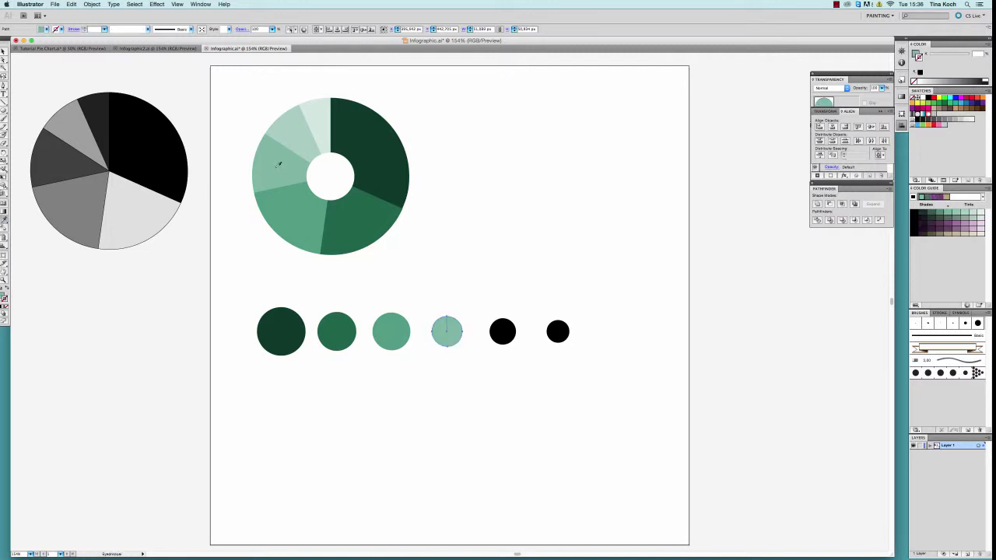
pyautogui.keyDown('super'); pyautogui.click(503, 332); pyautogui.keyUp('super')
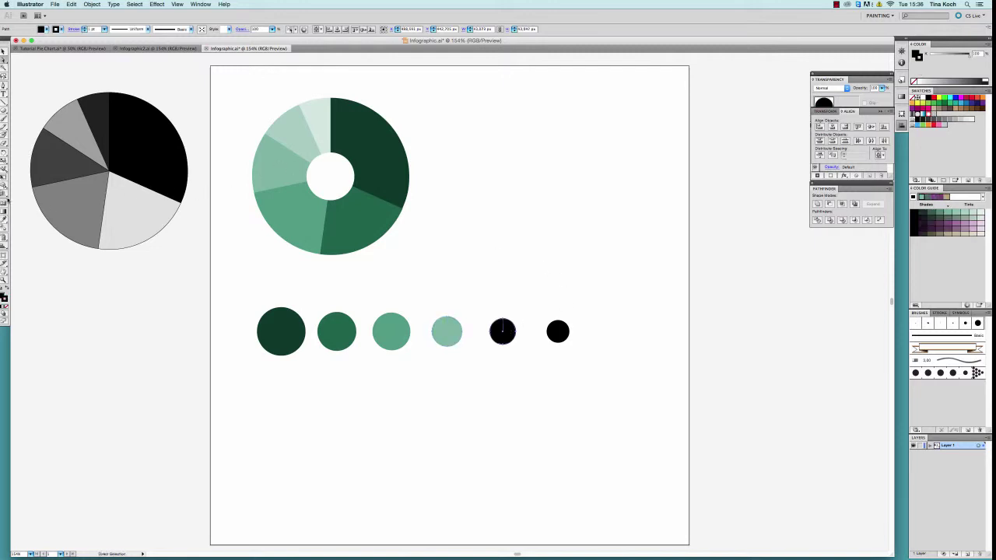
pyautogui.click(301, 131)
# Step: Sample the palest donut slice onto the smallest circle with the Eyedropper and deselect it
pyautogui.keyDown('super'); pyautogui.click(558, 332); pyautogui.keyUp('super')
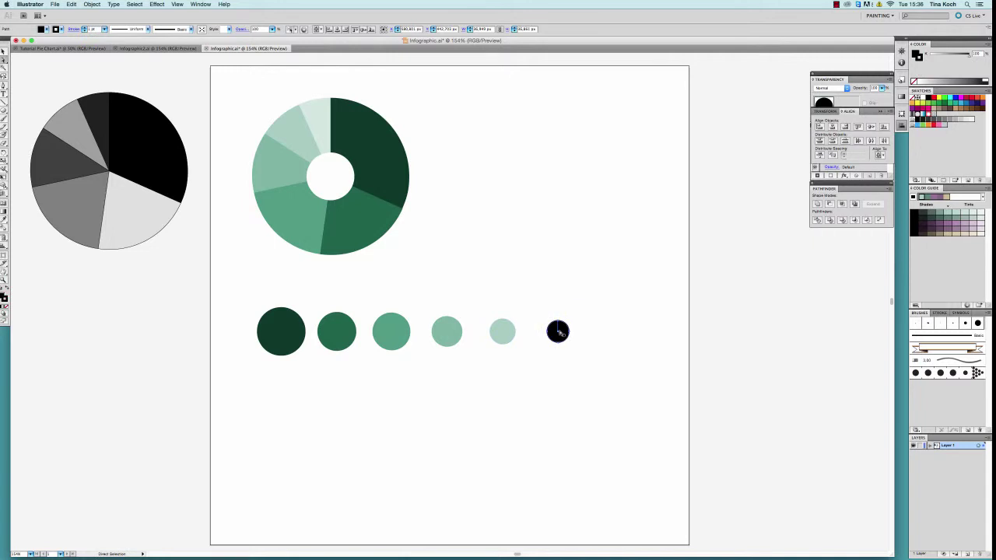
pyautogui.click(7, 219)
pyautogui.click(323, 117)
pyautogui.click(3, 52)
pyautogui.click(176, 252)
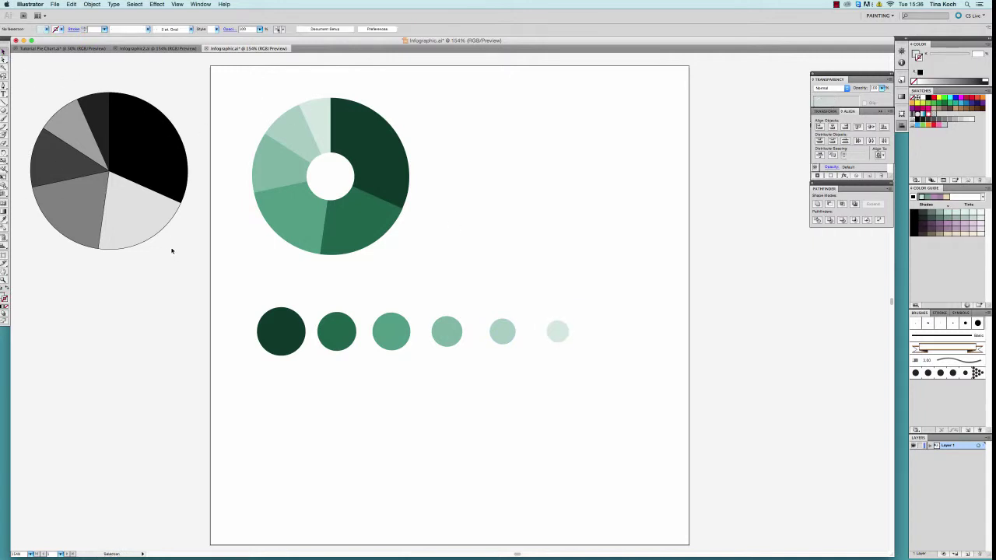
# Step: Enlarge the green circle row and move it down the artboard, and scale up the donut chart to fill the space above
pyautogui.moveTo(250, 305); pyautogui.dragTo(589, 390)
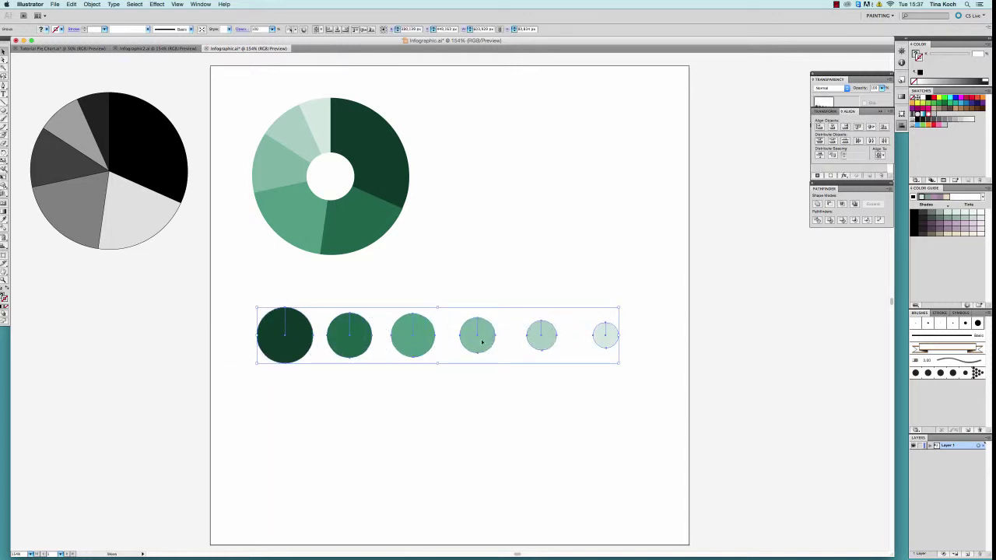
pyautogui.moveTo(478, 338); pyautogui.dragTo(486, 438)
pyautogui.moveTo(239, 94); pyautogui.dragTo(477, 278)
pyautogui.moveTo(410, 253); pyautogui.dragTo(510, 353)
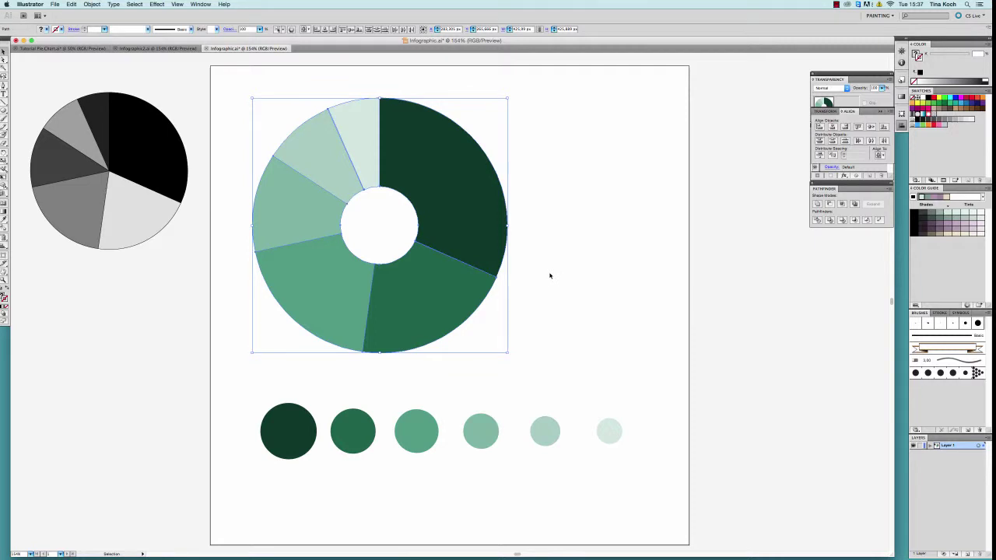
pyautogui.click(550, 275)
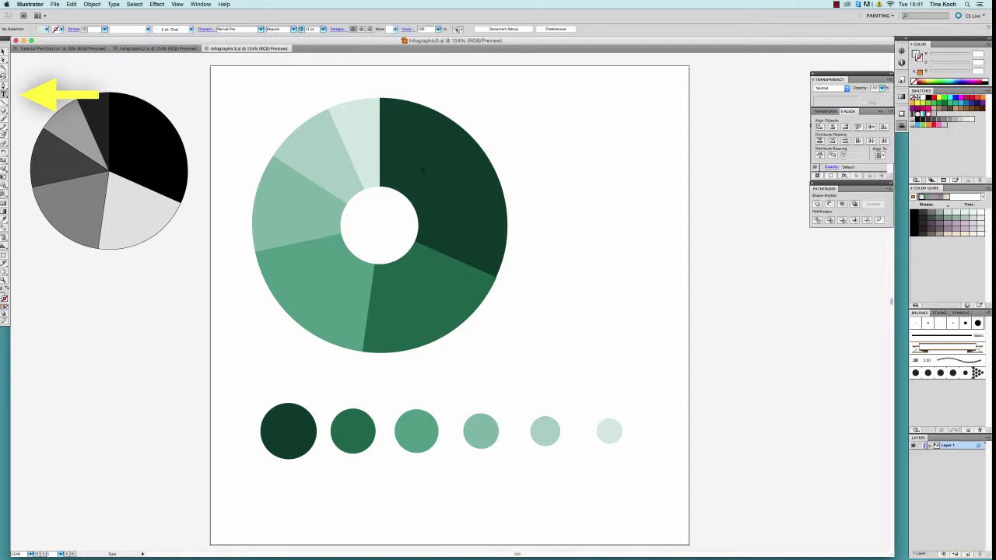
# Step: Add the text 53% on the darkest donut slice and set its font size to 72 pt
pyautogui.click(421, 170)
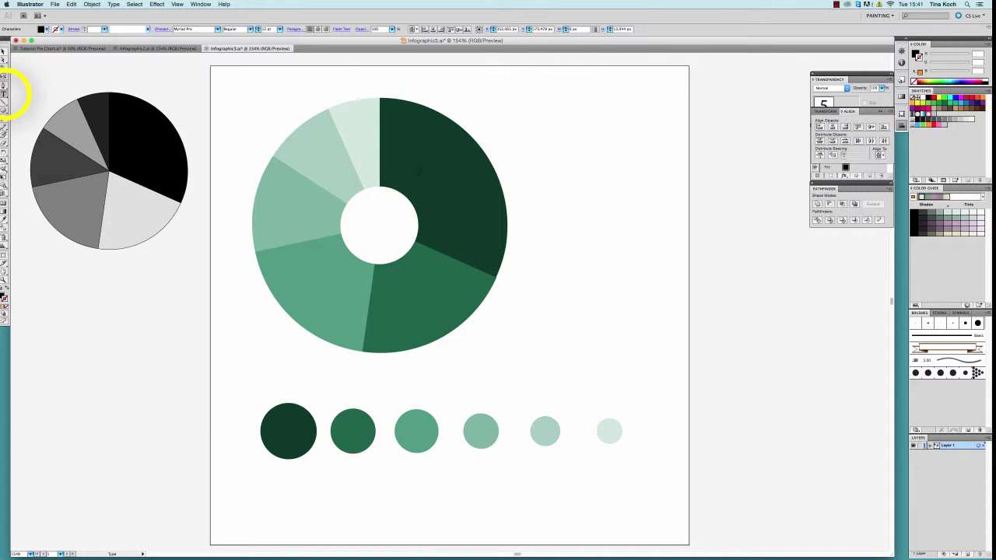
pyautogui.write('53%')
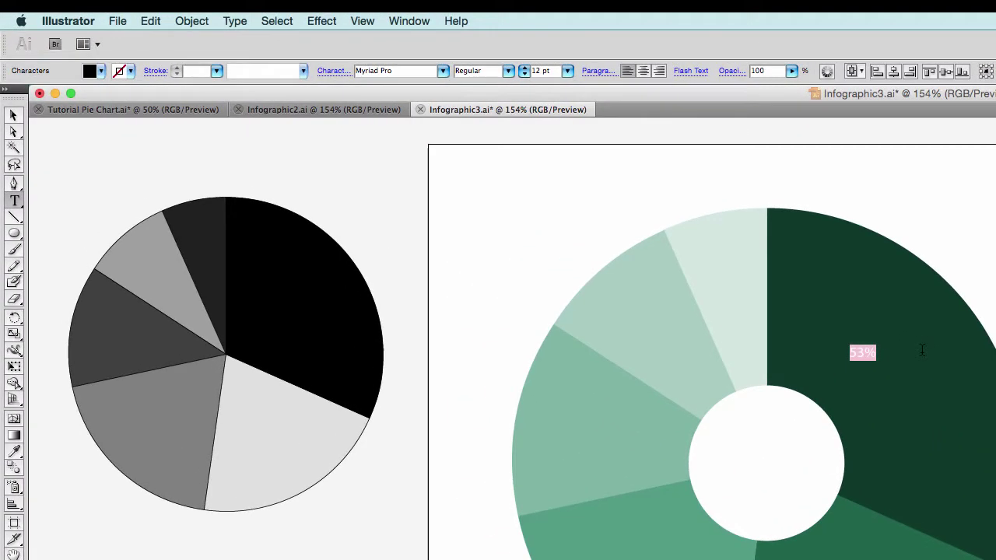
pyautogui.click(568, 70)
pyautogui.click(565, 159)
pyautogui.click(561, 73)
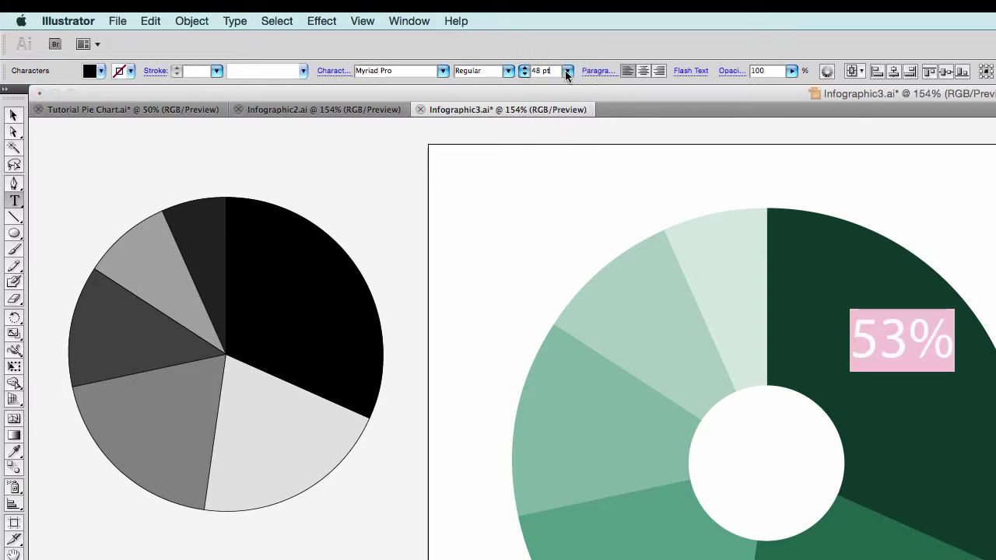
pyautogui.click(568, 71)
pyautogui.click(565, 94)
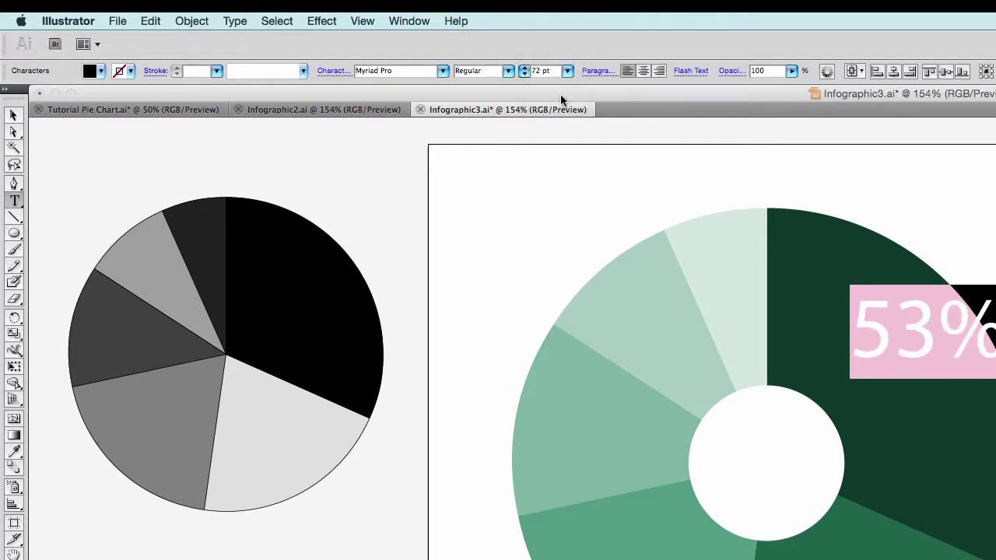
# Step: Set the 53% label's font style to Bold Condensed and move the label fully inside the darkest slice
pyautogui.click(507, 71)
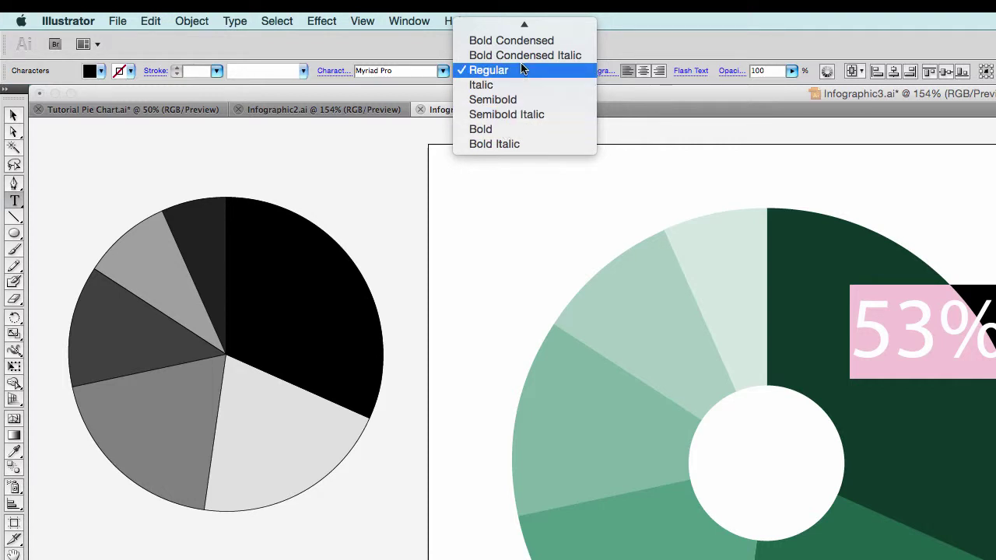
pyautogui.click(525, 39)
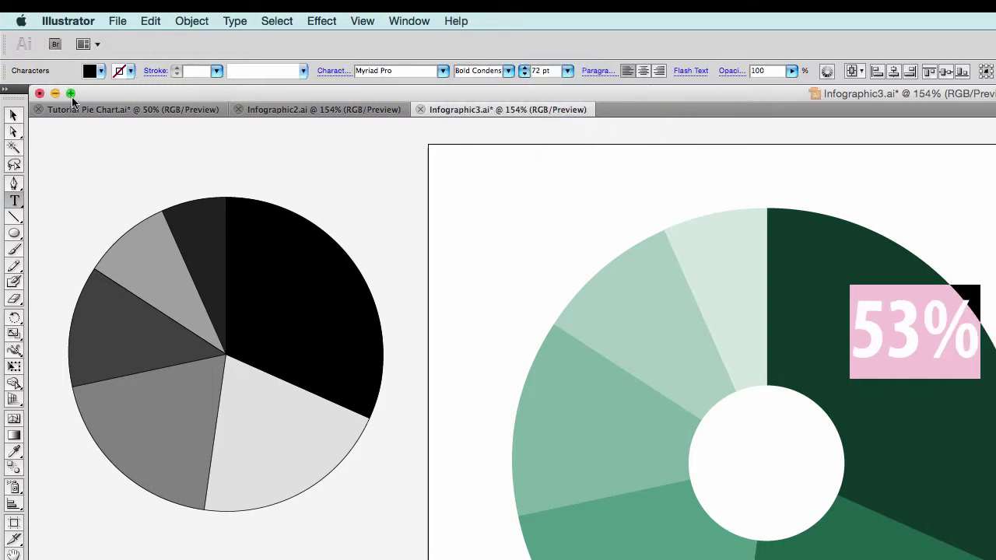
pyautogui.click(14, 115)
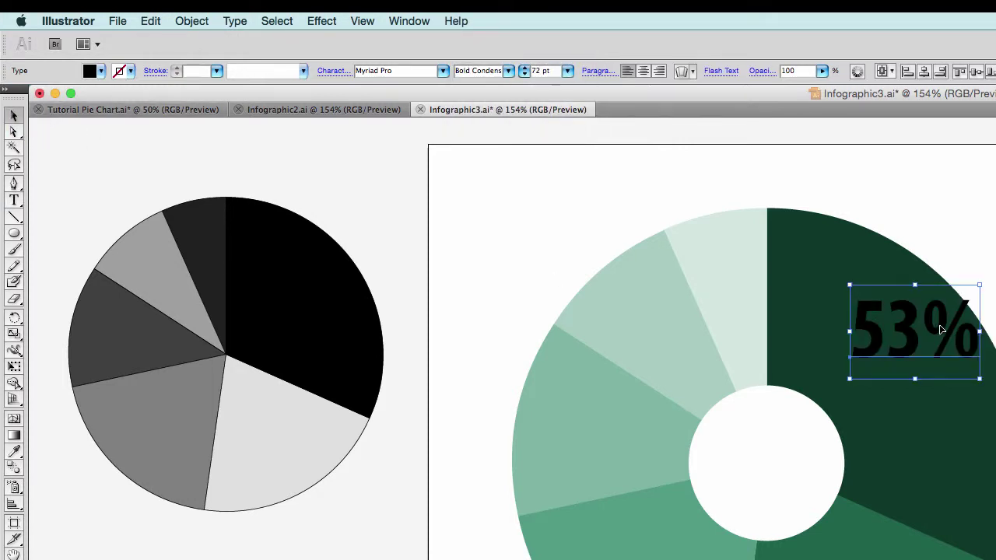
pyautogui.moveTo(938, 331); pyautogui.dragTo(902, 347)
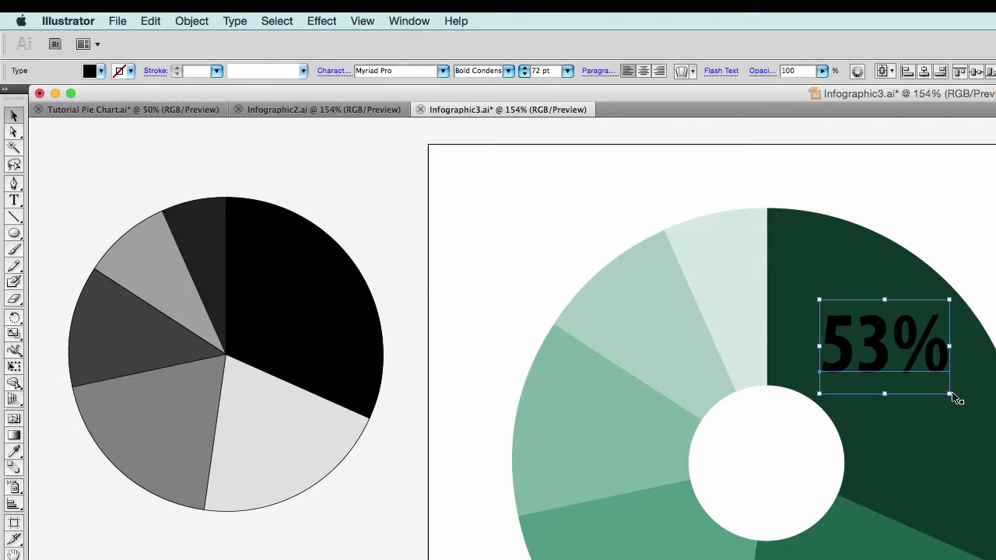
# Step: Shift the 53% label slightly within the darkest slice and set its fill colour to white
pyautogui.moveTo(888, 359); pyautogui.dragTo(878, 355)
pyautogui.click(994, 342)
pyautogui.click(902, 355)
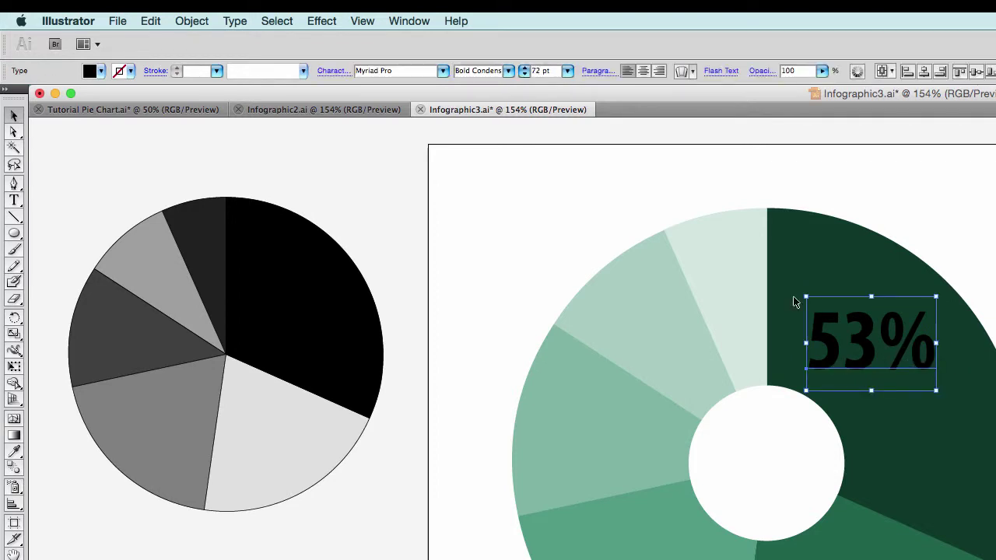
pyautogui.click(93, 74)
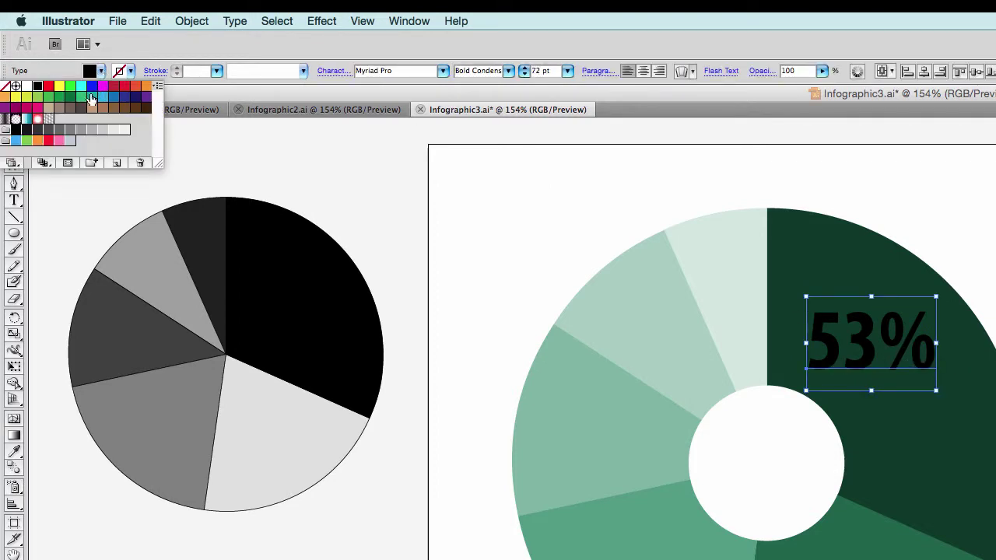
pyautogui.click(27, 86)
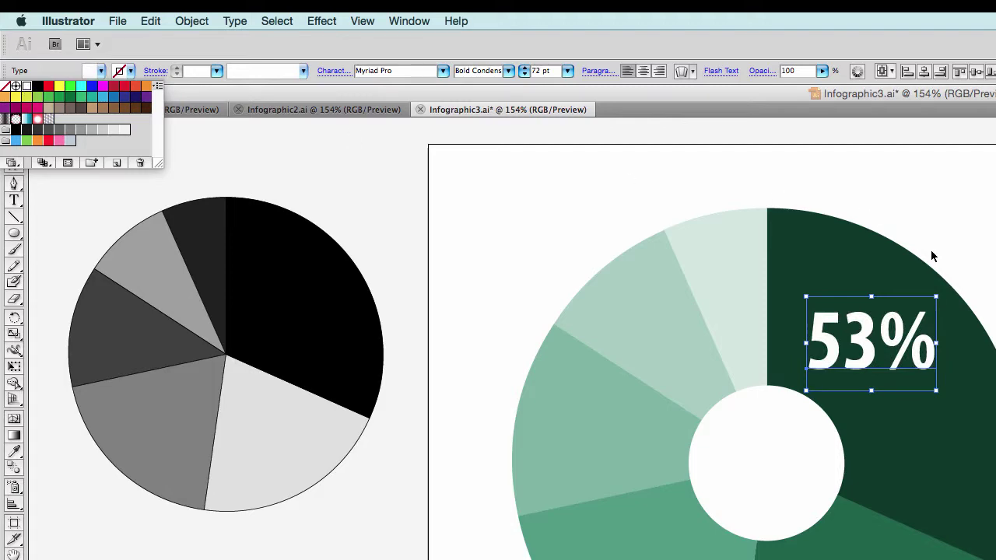
pyautogui.click(980, 294)
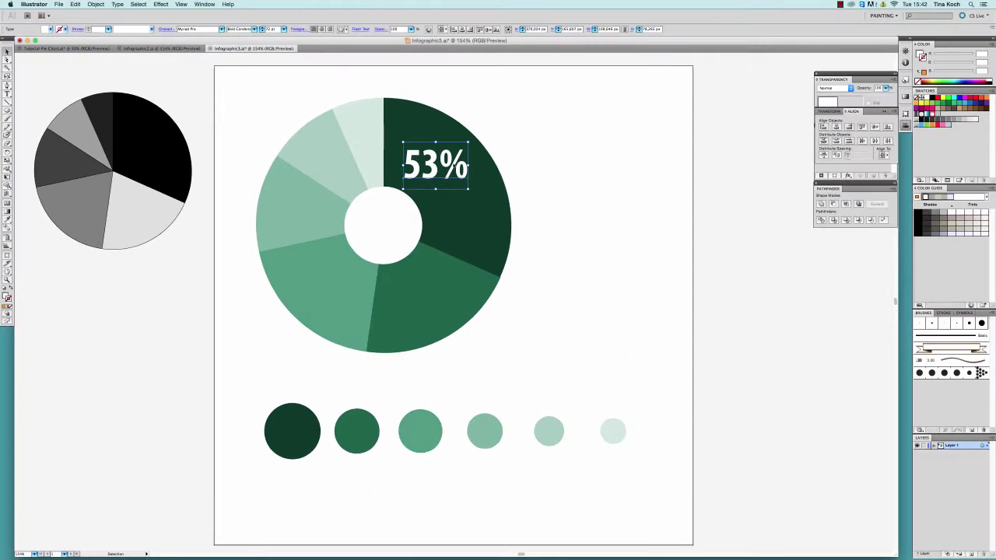
# Step: Duplicate the 53% label onto the second-darkest donut slice and change the copy's text to 34%
pyautogui.press('super+c')
pyautogui.moveTo(454, 167); pyautogui.dragTo(337, 290)
pyautogui.click(4, 94)
pyautogui.click(426, 293)
pyautogui.press('BackSpace')
pyautogui.press('BackSpace')
pyautogui.write('34')
pyautogui.click(3, 52)
# Step: Duplicate the 34% label onto the third-darkest donut slice and change the copy's text to 32%
pyautogui.press('super+c')
pyautogui.press('super+v')
pyautogui.click(4, 94)
pyautogui.click(334, 285)
pyautogui.press('BackSpace')
pyautogui.write('2')
pyautogui.click(3, 52)
# Step: Copy the 32% label onto the fourth-darkest donut slice and change the copy's text to 21%
pyautogui.press('super+c')
pyautogui.press('super+v')
pyautogui.moveTo(450, 308); pyautogui.dragTo(304, 214)
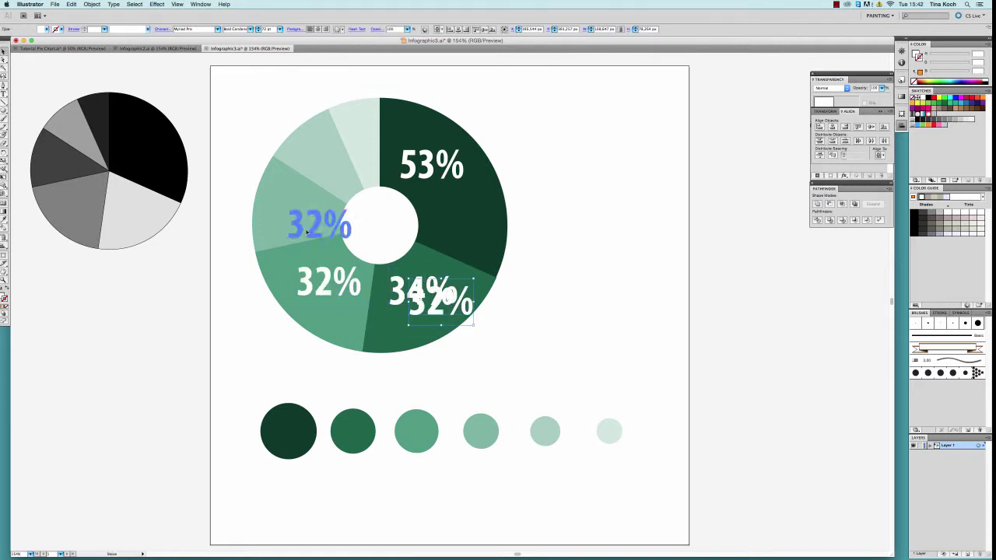
pyautogui.click(4, 94)
pyautogui.click(304, 210)
pyautogui.press('BackSpace')
pyautogui.press('BackSpace')
pyautogui.write('21')
pyautogui.click(3, 52)
# Step: Copy the 21% label onto the second-palest donut slice and change the copy's text to 15%
pyautogui.press('super+c')
pyautogui.press('super+v')
pyautogui.moveTo(450, 308); pyautogui.dragTo(287, 158)
pyautogui.click(3, 95)
pyautogui.write('15')
pyautogui.click(3, 52)
# Step: Copy the 15% label onto the palest donut slice and change the copy's text to 11%
pyautogui.press('super+c')
pyautogui.press('super+v')
pyautogui.moveTo(450, 299); pyautogui.dragTo(372, 111)
pyautogui.click(4, 94)
pyautogui.click(365, 114)
pyautogui.write('1')
pyautogui.click(3, 52)
# Step: Scale down the 11% and 15% labels and fit them inside the two palest slices
pyautogui.moveTo(432, 165); pyautogui.dragTo(496, 206)
pyautogui.moveTo(451, 173); pyautogui.dragTo(357, 123)
pyautogui.click(377, 116)
pyautogui.moveTo(354, 179); pyautogui.dragTo(318, 155)
# Step: Resize the 32%, 34% and 53% labels and adjust the 34% label's position in its slice
pyautogui.click(329, 283)
pyautogui.moveTo(297, 306); pyautogui.dragTo(289, 311)
pyautogui.click(420, 292)
pyautogui.moveTo(389, 316); pyautogui.dragTo(377, 323)
pyautogui.moveTo(417, 296); pyautogui.dragTo(428, 290)
pyautogui.click(431, 161)
pyautogui.moveTo(475, 131); pyautogui.dragTo(454, 161)
# Step: Scale the 34%, 32% and 21% labels down slightly to suit their slice sizes
pyautogui.click(421, 281)
pyautogui.moveTo(467, 317); pyautogui.dragTo(455, 311)
pyautogui.click(335, 285)
pyautogui.moveTo(362, 313); pyautogui.dragTo(358, 309)
pyautogui.click(302, 209)
pyautogui.moveTo(329, 233); pyautogui.dragTo(322, 229)
# Step: Enlarge the 53% and 34% labels and reposition them within their slices, keeping 53% the largest
pyautogui.moveTo(428, 162); pyautogui.dragTo(424, 167)
pyautogui.moveTo(475, 140); pyautogui.dragTo(477, 139)
pyautogui.keyDown('super'); pyautogui.click(421, 287); pyautogui.keyUp('super')
pyautogui.click(415, 301)
pyautogui.moveTo(454, 311); pyautogui.dragTo(463, 316)
pyautogui.moveTo(425, 289); pyautogui.dragTo(422, 287)
pyautogui.click(438, 166)
pyautogui.moveTo(477, 194); pyautogui.dragTo(482, 200)
pyautogui.moveTo(439, 169); pyautogui.dragTo(435, 164)
pyautogui.press('t')
pyautogui.click(416, 166)
pyautogui.click(476, 167)
pyautogui.click(3, 52)
pyautogui.click(517, 165)
# Step: Duplicate the 53% label directly below the original and replace the copy's text with INACTIVITY
pyautogui.click(436, 166)
pyautogui.press('super+c')
pyautogui.press('super+v')
pyautogui.moveTo(449, 301); pyautogui.dragTo(457, 217)
pyautogui.click(4, 95)
pyautogui.doubleClick(480, 222)
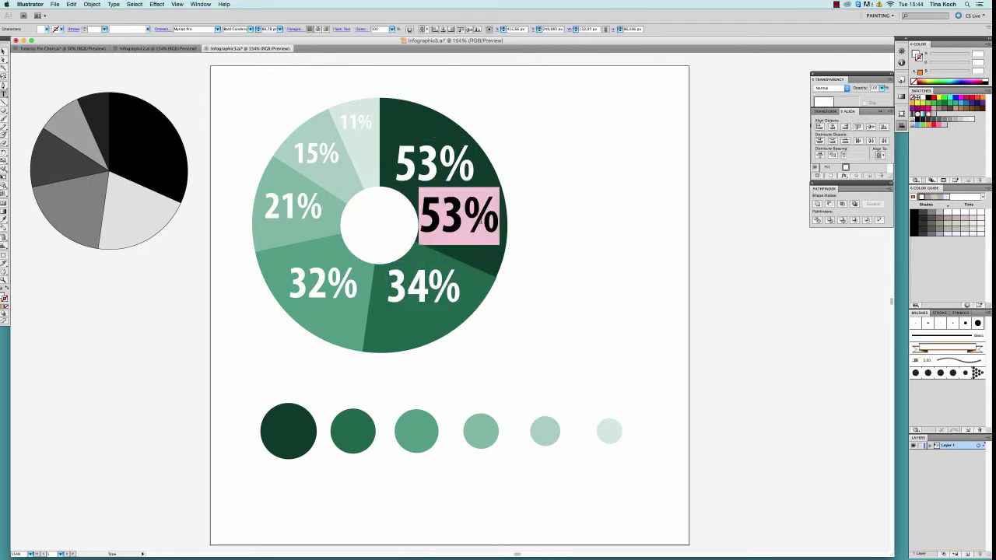
pyautogui.write('INACTIVE')
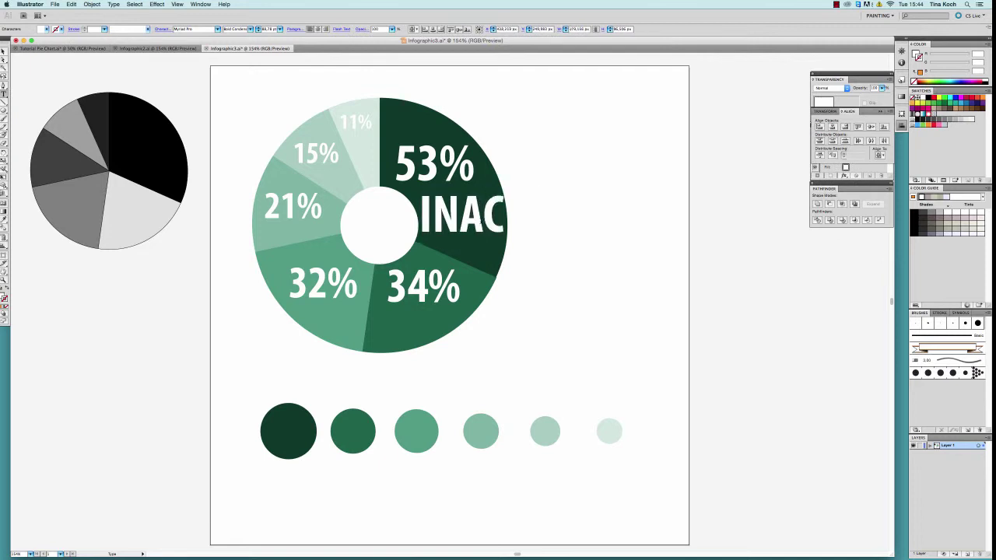
pyautogui.write('IVITY')
# Step: Reduce the INACTIVITY label's font size so it fits as a small caption in the darkest slice
pyautogui.doubleClick(481, 222)
pyautogui.click(280, 30)
pyautogui.click(278, 59)
pyautogui.click(258, 28)
pyautogui.click(258, 28)
pyautogui.click(258, 31)
pyautogui.click(259, 30)
pyautogui.click(3, 51)
# Step: Use copies of the INACTIVITY label to place captions reading OBESITY beneath 34% and 32%
pyautogui.moveTo(442, 228); pyautogui.dragTo(335, 313)
pyautogui.click(4, 93)
pyautogui.doubleClick(423, 309)
pyautogui.write('OBESITY')
pyautogui.doubleClick(323, 305)
pyautogui.press('super+a')
pyautogui.write('HIGH BLOOD PREASSURE')
pyautogui.click(354, 306)
pyautogui.press('Return')
pyautogui.click(328, 306)
pyautogui.press('Return')
pyautogui.click(318, 29)
pyautogui.click(3, 51)
pyautogui.press('super+z')
pyautogui.press('super+z')
pyautogui.press('super+z')
pyautogui.press('super+z')
pyautogui.press('super+z')
pyautogui.press('super+z')
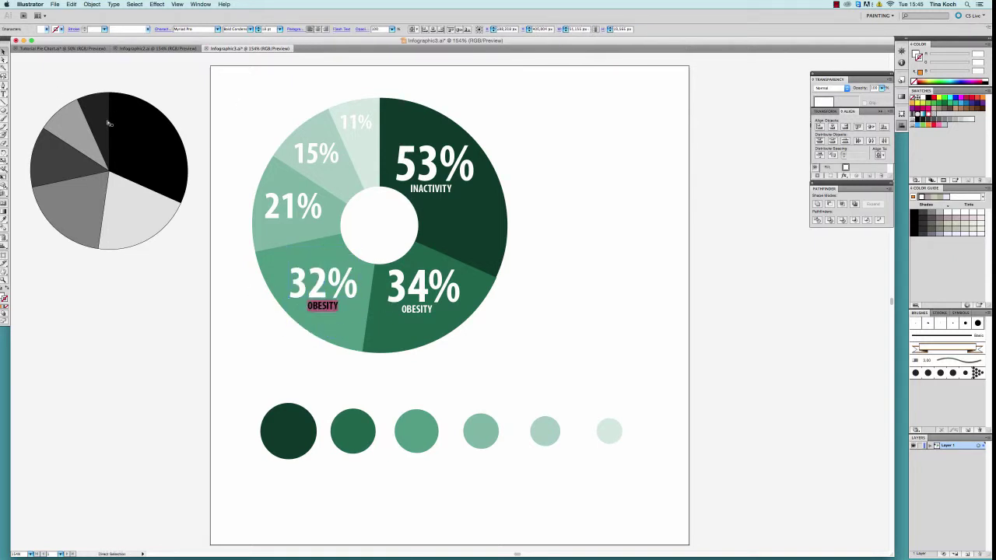
# Step: Replace the caption beneath 32% with HIGH BLOOD PRESSURE on two lines and centre-align it
pyautogui.doubleClick(323, 308)
pyautogui.press('super+a')
pyautogui.write('HIGH BLOOD')
pyautogui.press('Return')
pyautogui.write('PRESSURE')
pyautogui.press('super+a')
pyautogui.click(318, 30)
pyautogui.click(3, 52)
# Step: Reposition 32% and its caption in their slice, and move 53% with INACTIVITY farther into the darkest slice
pyautogui.moveTo(310, 307); pyautogui.dragTo(326, 309)
pyautogui.moveTo(323, 289); pyautogui.dragTo(335, 312)
pyautogui.moveTo(431, 188); pyautogui.dragTo(444, 171)
pyautogui.click(432, 192)
pyautogui.click(507, 154)
# Step: Place a copy of the HIGH BLOOD PRESSURE caption beneath 21%, reword it as CIGARETTE SMOKING, and nudge 21% upward
pyautogui.click(324, 305)
pyautogui.press('super+c')
pyautogui.press('super+v')
pyautogui.moveTo(456, 307); pyautogui.dragTo(302, 241)
pyautogui.doubleClick(309, 239)
pyautogui.doubleClick(321, 239)
pyautogui.press('super+a')
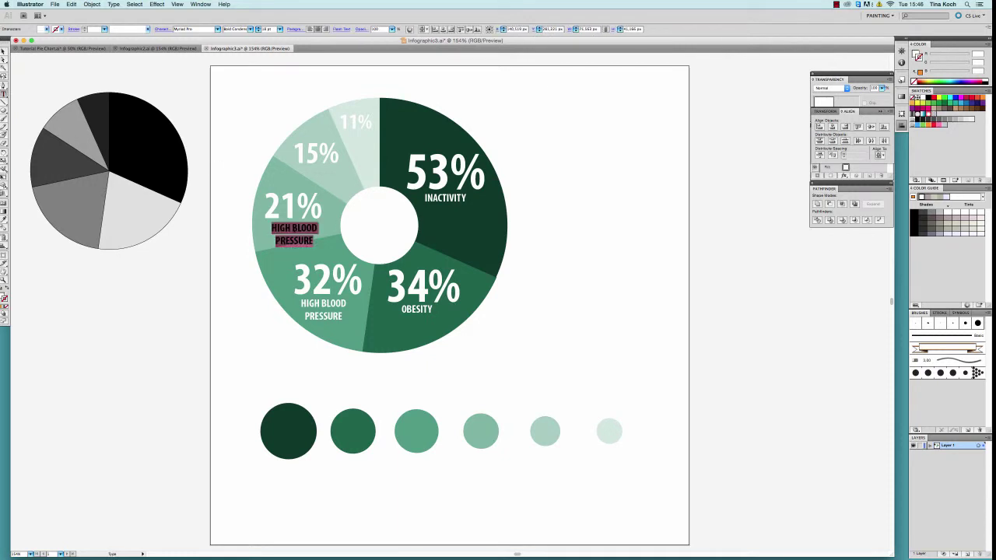
pyautogui.write('CIGARETTE SMOKING')
pyautogui.press('super+a')
pyautogui.click(3, 52)
pyautogui.moveTo(293, 207); pyautogui.dragTo(293, 201)
pyautogui.click(289, 240)
# Step: Duplicate the CIGARETTE SMOKING caption beneath 15% and reword the copy as HIGH CHOLESTEROL
pyautogui.click(295, 233)
pyautogui.press('super+c')
pyautogui.press('super+v')
pyautogui.moveTo(457, 310); pyautogui.dragTo(342, 185)
pyautogui.doubleClick(307, 169)
pyautogui.press('super+a')
pyautogui.write('HIGH CHOLESTEROL')
# Step: Duplicate the HIGH CHOLESTEROL caption beneath 11% in the lightest slice and reword the copy as DIABETES
pyautogui.click(4, 51)
pyautogui.press('super+c')
pyautogui.press('super+v')
pyautogui.moveTo(447, 302); pyautogui.dragTo(370, 136)
pyautogui.click(4, 94)
pyautogui.click(364, 136)
pyautogui.write('DIABETES')
pyautogui.doubleClick(363, 136)
pyautogui.press('super+a')
pyautogui.write('DIABETES')
pyautogui.press('Escape')
# Step: Enlarge the green donut chart slightly behind its labels
pyautogui.click(348, 329)
pyautogui.keyDown('shift'); pyautogui.click(328, 226); pyautogui.keyUp('shift')
pyautogui.moveTo(508, 353); pyautogui.dragTo(525, 369)
pyautogui.click(3, 60)
pyautogui.click(249, 135)
pyautogui.moveTo(479, 264); pyautogui.dragTo(472, 238)
pyautogui.press('super+z')
pyautogui.click(3, 51)
pyautogui.click(541, 226)
# Step: Move 11% and 15% up in their slices and break the HIGH CHOLESTEROL caption onto two lines
pyautogui.moveTo(359, 130); pyautogui.dragTo(360, 123)
pyautogui.moveTo(335, 170); pyautogui.dragTo(333, 159)
pyautogui.click(4, 95)
pyautogui.click(302, 158)
pyautogui.press('Return')
# Step: Reduce the font size of all the health-risk captions on the slices together
pyautogui.click(3, 51)
pyautogui.keyDown('shift'); pyautogui.click(294, 223); pyautogui.keyUp('shift')
pyautogui.keyDown('shift'); pyautogui.click(323, 305); pyautogui.keyUp('shift')
pyautogui.keyDown('shift'); pyautogui.click(417, 310); pyautogui.keyUp('shift')
pyautogui.keyDown('shift'); pyautogui.click(445, 198); pyautogui.keyUp('shift')
pyautogui.keyDown('shift'); pyautogui.click(359, 128); pyautogui.keyUp('shift')
pyautogui.click(259, 29)
pyautogui.click(430, 72)
# Step: Reposition 34%, 32% and 21% together with their captions so they sit better inside their slices
pyautogui.click(415, 309)
pyautogui.moveTo(423, 288); pyautogui.dragTo(423, 296)
pyautogui.click(323, 305)
pyautogui.moveTo(328, 281); pyautogui.dragTo(320, 283)
pyautogui.click(294, 222)
pyautogui.moveTo(293, 201); pyautogui.dragTo(286, 204)
# Step: Nudge 15% and its caption left, and put HIGH CHOLESTEROL back on a single line
pyautogui.click(323, 162)
pyautogui.moveTo(322, 163); pyautogui.dragTo(318, 163)
pyautogui.moveTo(309, 145); pyautogui.dragTo(308, 144)
pyautogui.press('t')
pyautogui.click(290, 171)
pyautogui.press('BackSpace')
# Step: Enlarge the donut chart further and shift it slightly up and left to centre it behind the labels
pyautogui.keyDown('super'); pyautogui.click(463, 300); pyautogui.keyUp('super')
pyautogui.moveTo(516, 363); pyautogui.dragTo(527, 375)
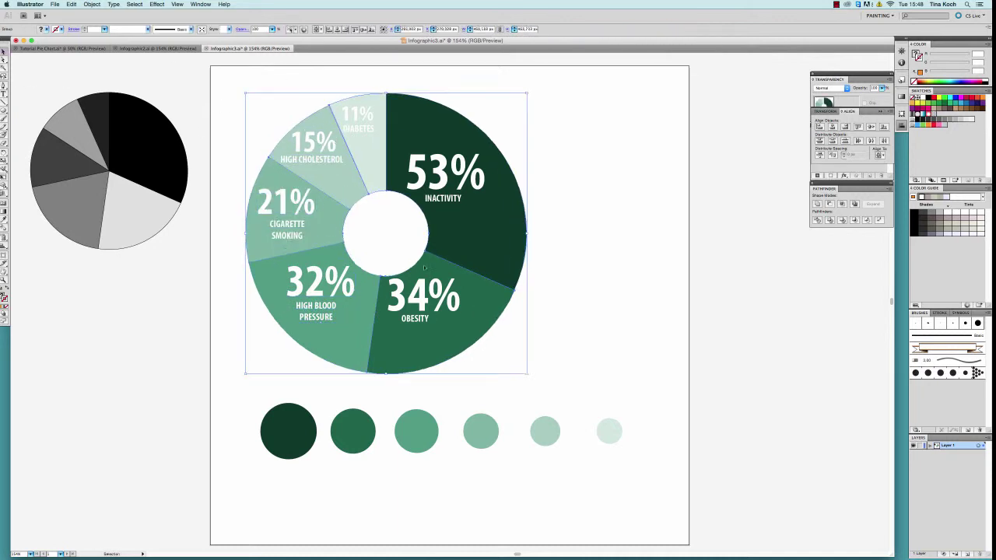
pyautogui.moveTo(441, 251); pyautogui.dragTo(437, 249)
# Step: Enlarge the 53% and 34% figures and lower the OBESITY caption to sit beneath the larger 34%
pyautogui.click(449, 176)
pyautogui.moveTo(487, 145); pyautogui.dragTo(495, 137)
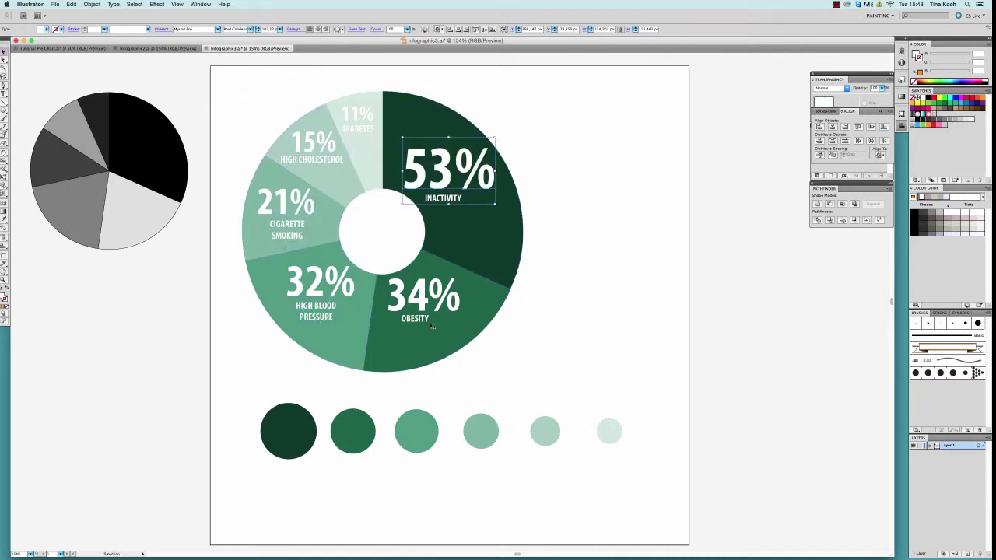
pyautogui.moveTo(424, 321); pyautogui.dragTo(428, 330)
pyautogui.click(424, 297)
pyautogui.moveTo(461, 323); pyautogui.dragTo(470, 331)
pyautogui.moveTo(427, 301); pyautogui.dragTo(424, 304)
# Step: Nudge 32% and its HIGH BLOOD PRESSURE caption slightly down and right in their slice
pyautogui.click(342, 319)
pyautogui.click(320, 283)
pyautogui.keyDown('shift'); pyautogui.click(316, 307); pyautogui.keyUp('shift')
pyautogui.moveTo(316, 307); pyautogui.dragTo(318, 309)
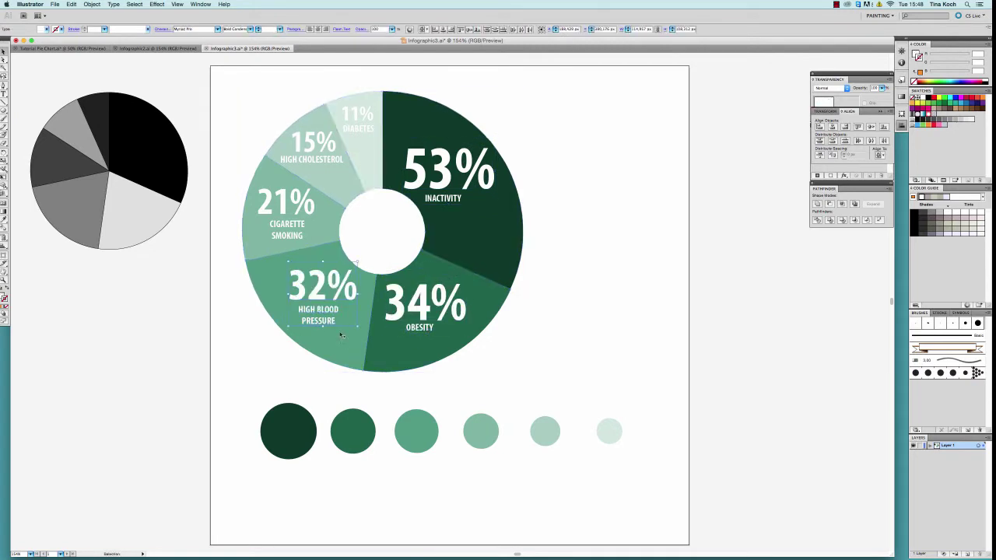
# Step: Put the CIGARETTE SMOKING caption on a single line and reposition it with 21% in their slice
pyautogui.click(288, 215)
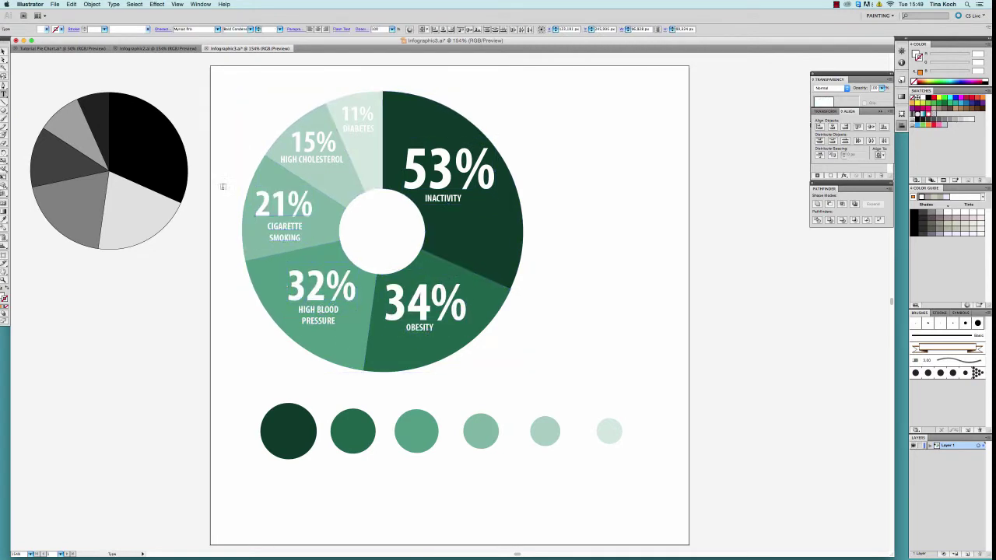
pyautogui.click(270, 238)
pyautogui.press('BackSpace')
pyautogui.click(3, 51)
pyautogui.moveTo(285, 227); pyautogui.dragTo(285, 209)
pyautogui.keyDown('shift'); pyautogui.click(280, 205); pyautogui.keyUp('shift')
pyautogui.click(567, 167)
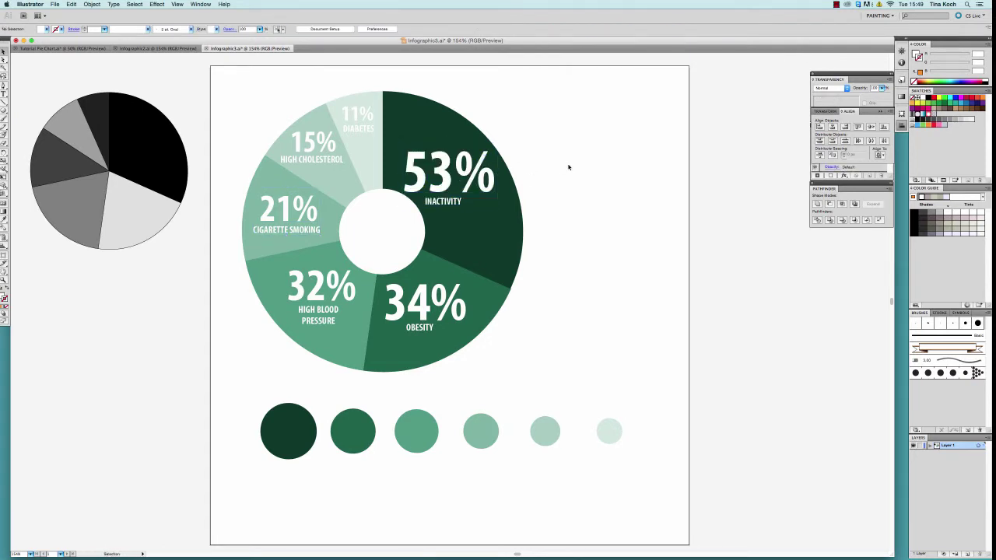
# Step: Enlarge the row of six green circles below the chart proportionally, letting it extend past the artboard's edge
pyautogui.moveTo(254, 397); pyautogui.dragTo(822, 508)
pyautogui.click(594, 356)
pyautogui.scroll(-1, 549, 364)
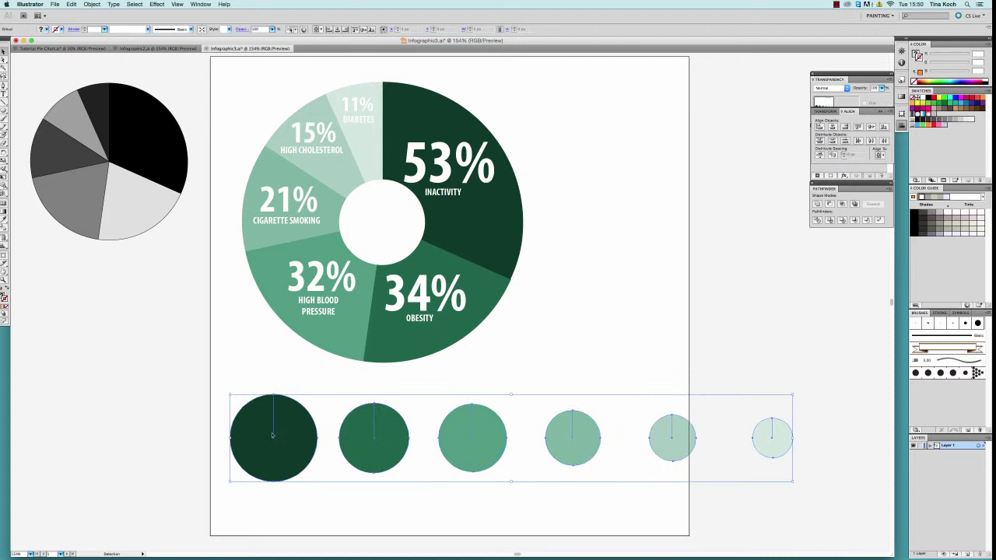
# Step: Shift the row of circles left and ungroup it into separate circles
pyautogui.rightClick(274, 435)
pyautogui.click(294, 476)
pyautogui.press('super+shift+a')
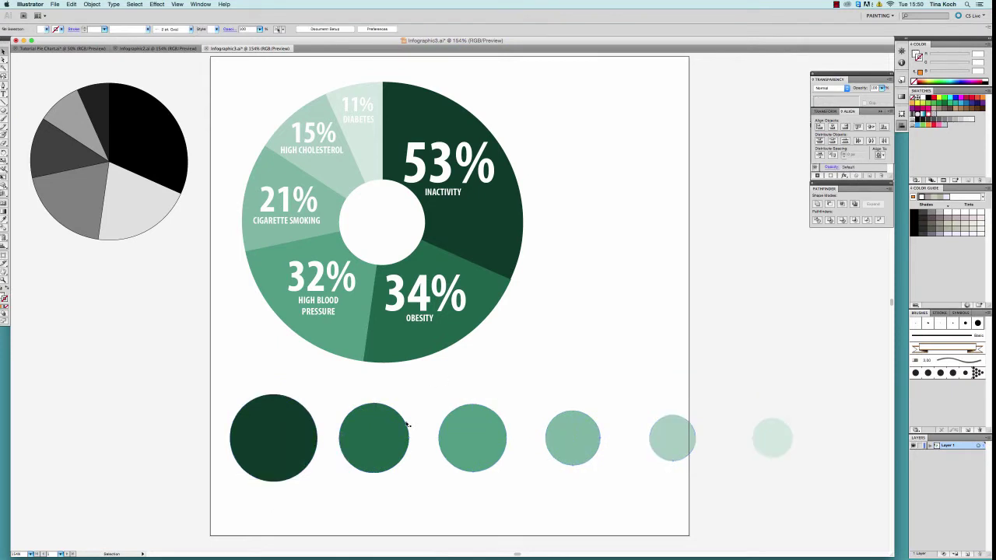
pyautogui.rightClick(383, 433)
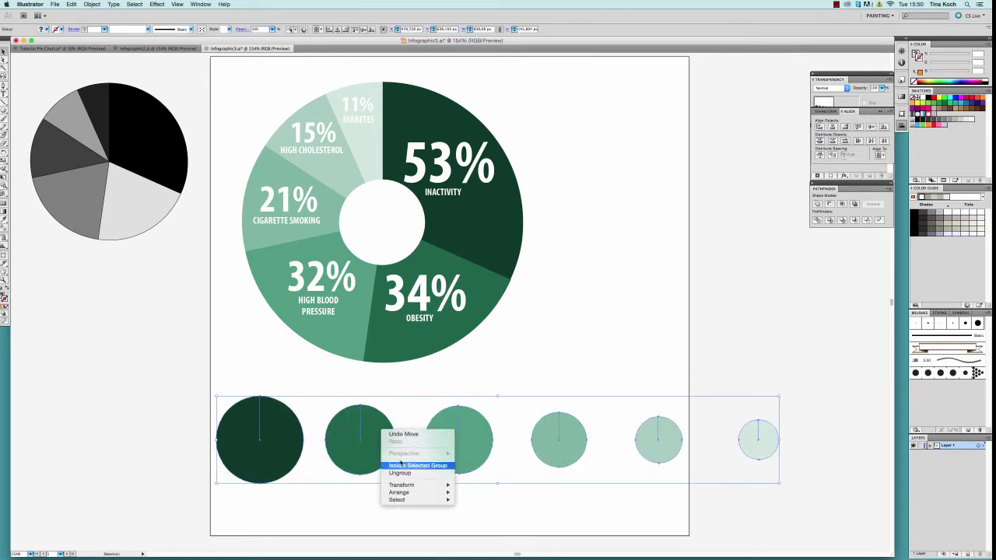
pyautogui.click(410, 473)
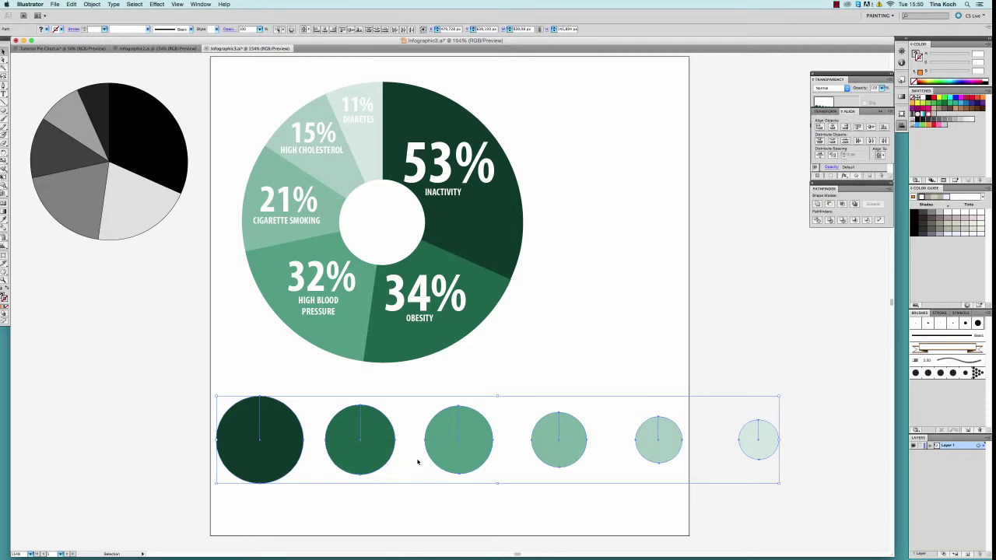
pyautogui.click(457, 388)
# Step: Move the five smaller circles closer together in a staggered row beside the largest one, within the artboard
pyautogui.click(455, 427)
pyautogui.moveTo(429, 423); pyautogui.dragTo(407, 416)
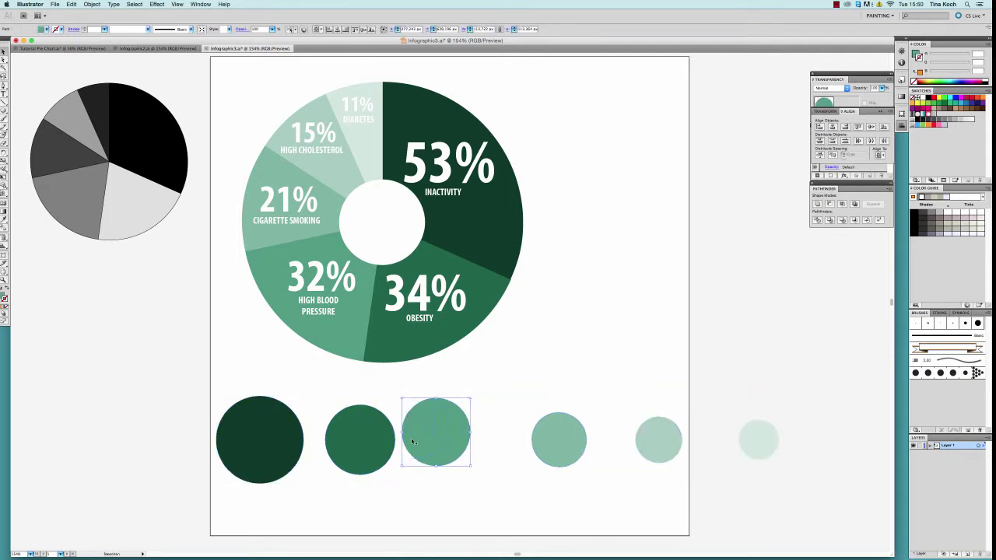
pyautogui.moveTo(352, 435); pyautogui.dragTo(345, 425)
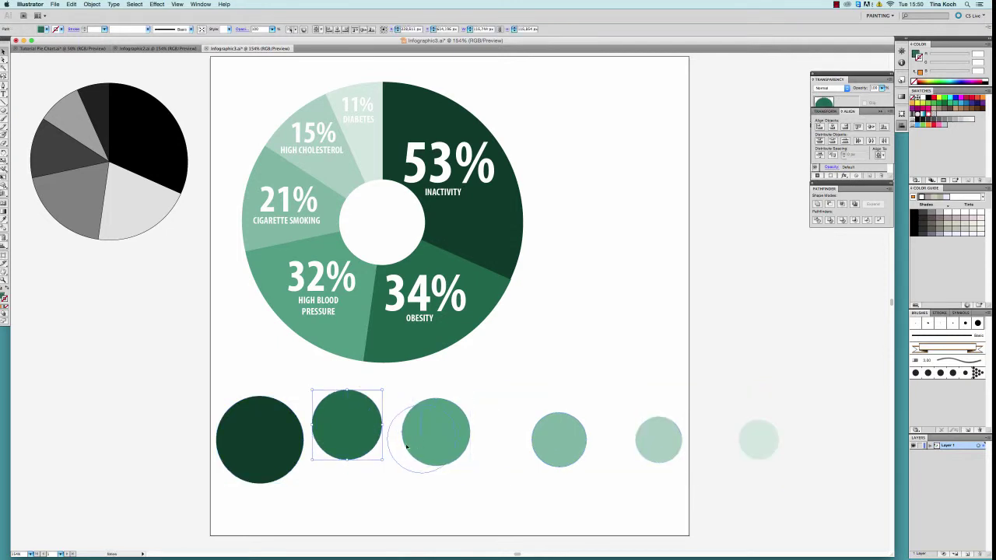
pyautogui.moveTo(406, 446); pyautogui.dragTo(392, 454)
pyautogui.moveTo(491, 443); pyautogui.dragTo(527, 440)
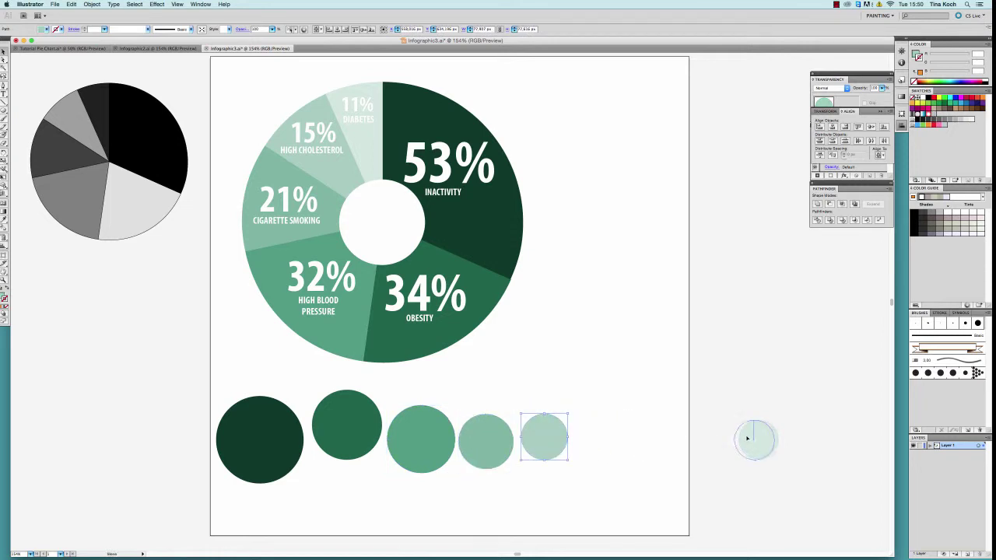
pyautogui.moveTo(587, 453); pyautogui.dragTo(593, 452)
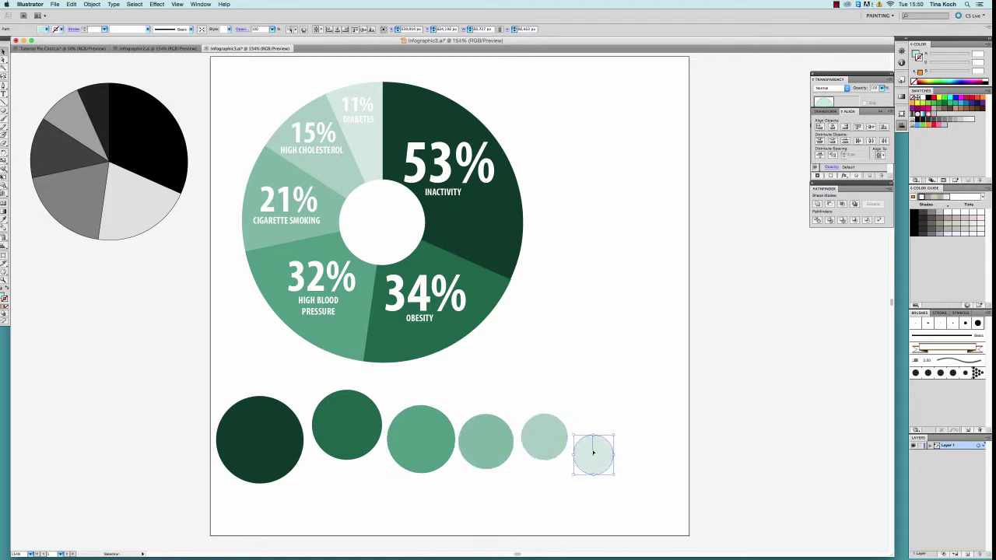
# Step: Move all six circles together slightly right and down to centre the row beneath the chart
pyautogui.moveTo(188, 375); pyautogui.dragTo(614, 504)
pyautogui.moveTo(586, 459); pyautogui.dragTo(607, 464)
pyautogui.click(611, 361)
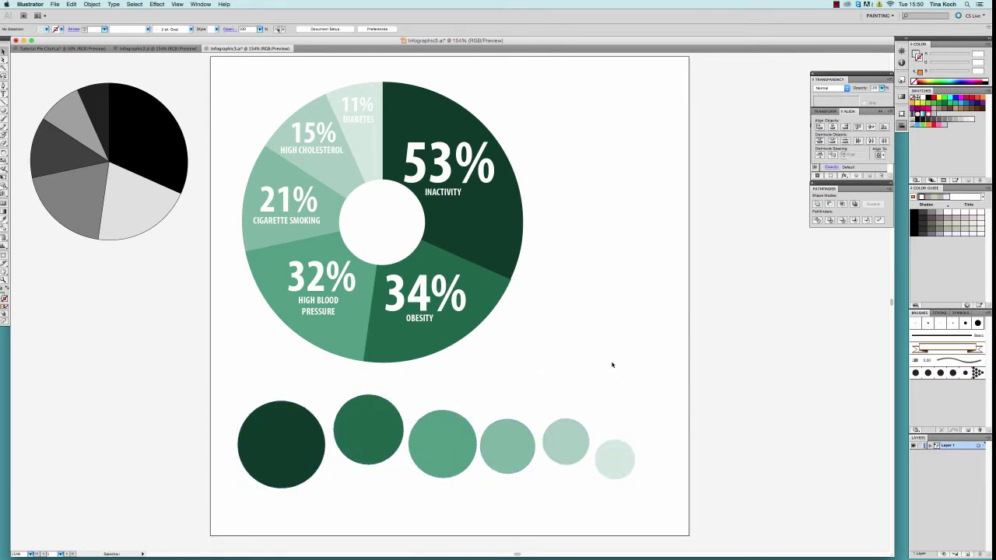
# Step: Place a copy of the 53% figure and its INACTIVITY caption on the largest, darkest circle
pyautogui.click(448, 190)
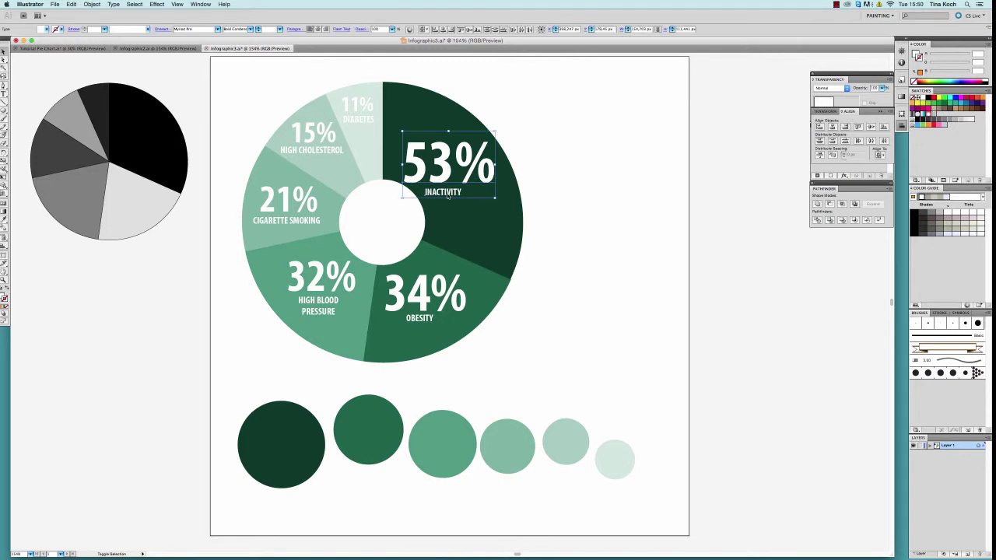
pyautogui.moveTo(448, 196); pyautogui.dragTo(312, 447)
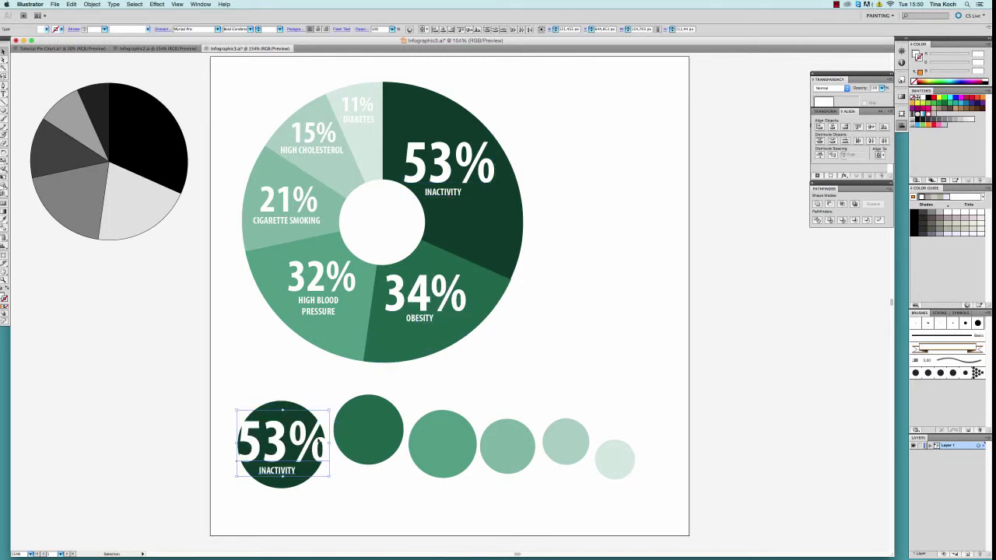